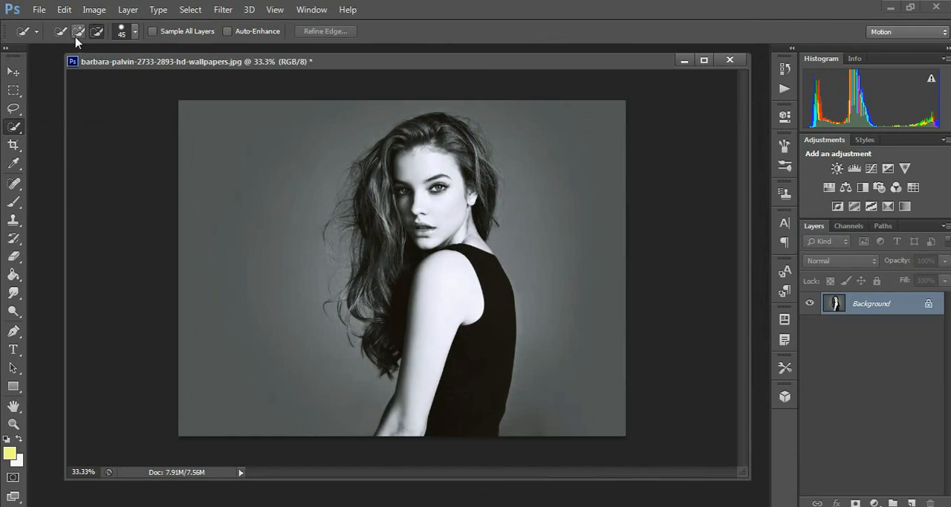
Select the woman's whole figure, including the hair, with the Quick Selection tool
mouse_move(428, 133)
left_mouse_down()
mouse_move(393, 153)
mouse_move(375, 186)
mouse_move(368, 305)
mouse_move(384, 358)
mouse_move(412, 343)
mouse_move(469, 369)
mouse_move(479, 288)
left_mouse_up()
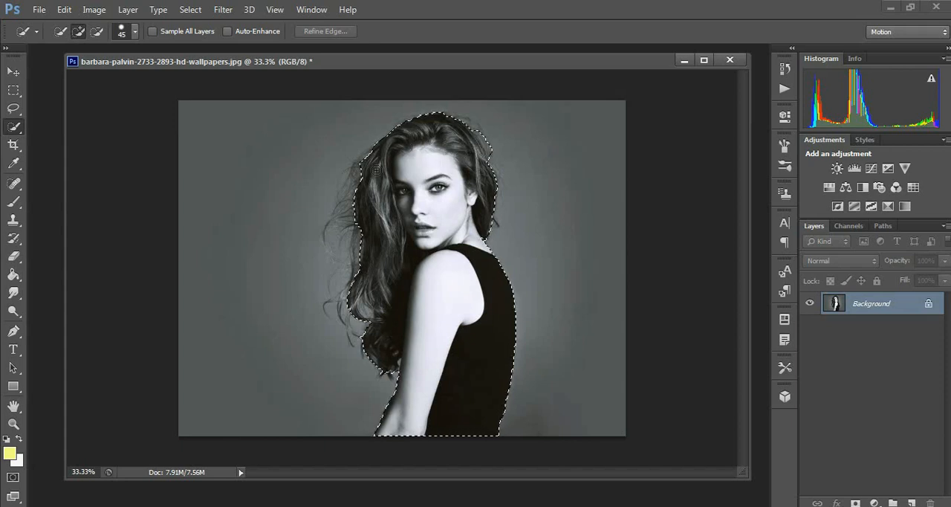
left_click_drag(358, 179, 352, 212)
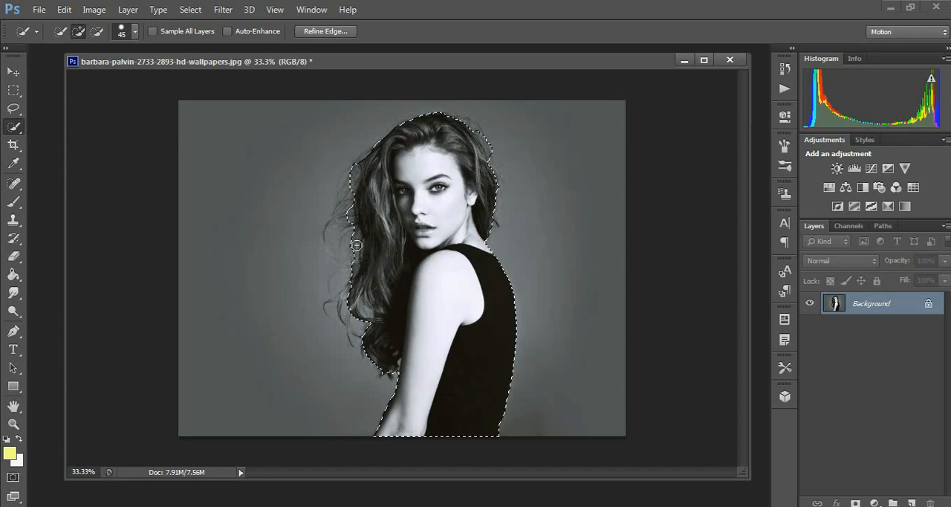
Start Refine Edge on the selection and brush along the edge of the woman's long hair with a size 60 refine radius brush
right_click(379, 199)
left_click(431, 251)
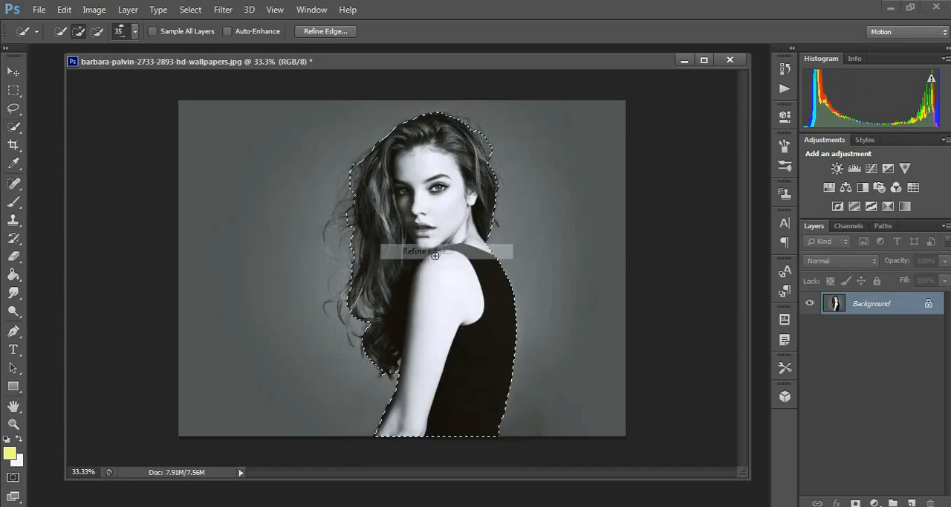
mouse_move(356, 196)
left_mouse_down()
mouse_move(337, 239)
mouse_move(352, 223)
mouse_move(340, 270)
left_mouse_up()
left_click_drag(360, 235, 343, 306)
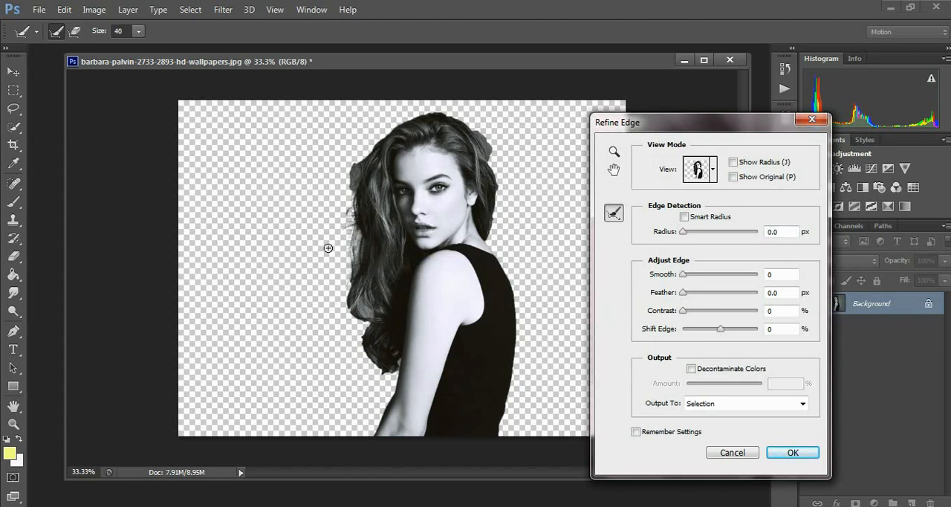
left_click_drag(360, 294, 351, 338)
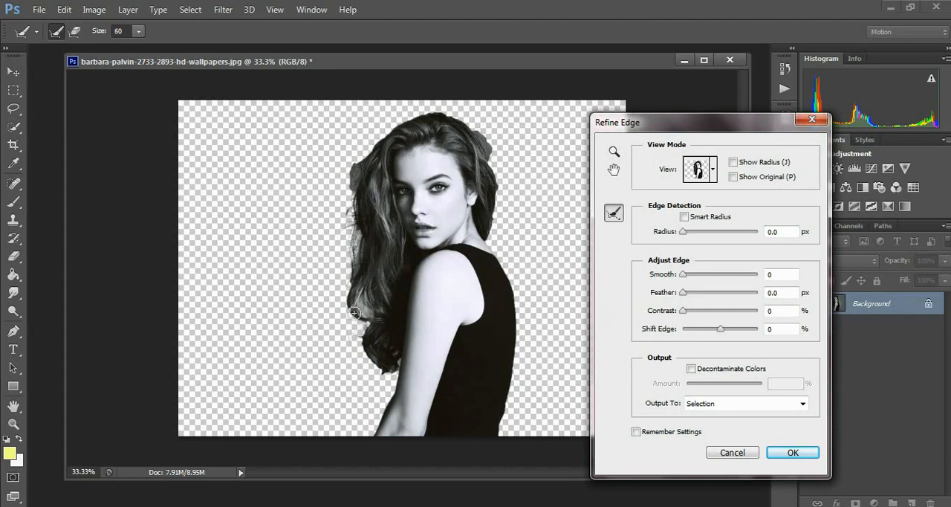
left_click_drag(365, 299, 347, 334)
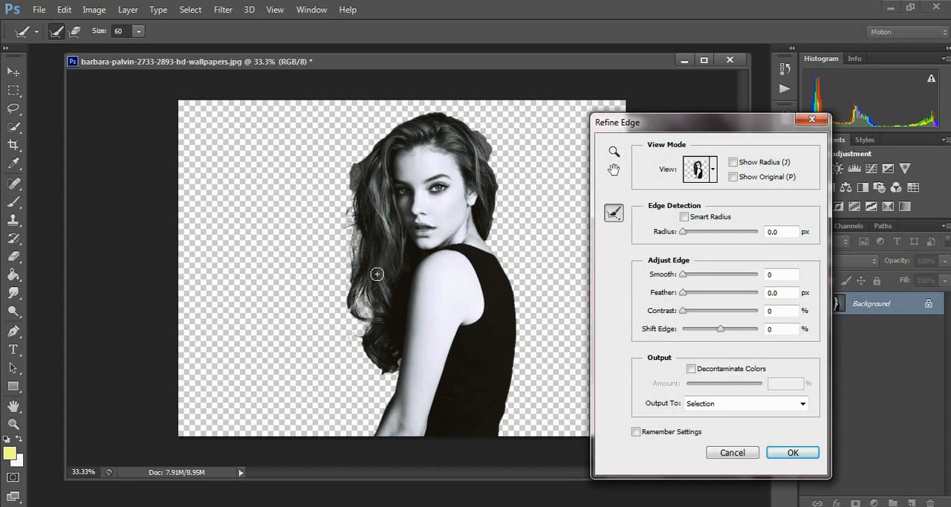
mouse_move(369, 335)
left_mouse_down()
mouse_move(376, 375)
mouse_move(338, 391)
mouse_move(376, 379)
mouse_move(395, 359)
mouse_move(362, 390)
left_mouse_up()
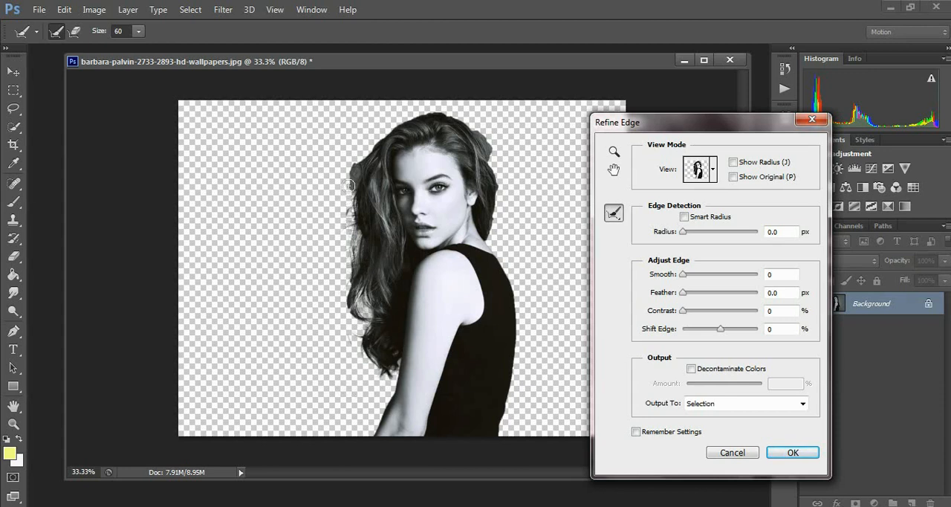
Brush the Refine Radius tool around the crown and both sides of the hair, and apply the refinement as a selection
left_click_drag(369, 147, 346, 249)
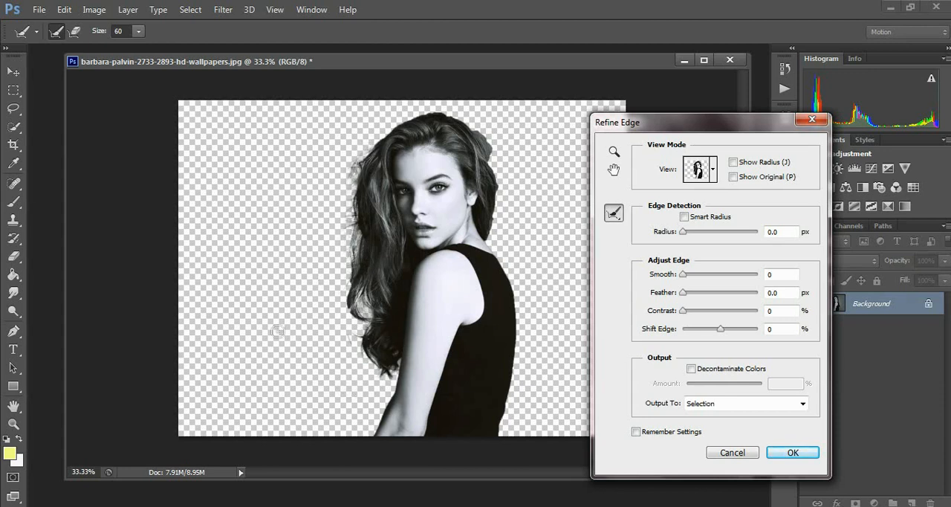
mouse_move(461, 116)
left_mouse_down()
mouse_move(503, 211)
mouse_move(513, 232)
mouse_move(526, 230)
mouse_move(491, 236)
mouse_move(517, 243)
left_mouse_up()
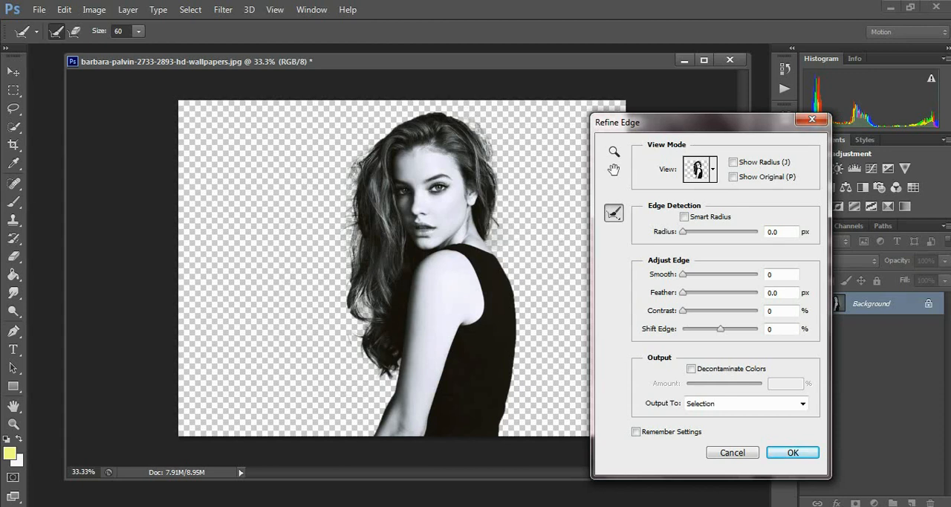
left_click_drag(478, 120, 426, 107)
mouse_move(485, 132)
left_mouse_down()
mouse_move(531, 226)
mouse_move(515, 235)
left_mouse_up()
mouse_move(375, 136)
left_mouse_down()
mouse_move(325, 249)
mouse_move(355, 222)
mouse_move(327, 288)
mouse_move(352, 264)
mouse_move(348, 299)
mouse_move(363, 351)
left_mouse_up()
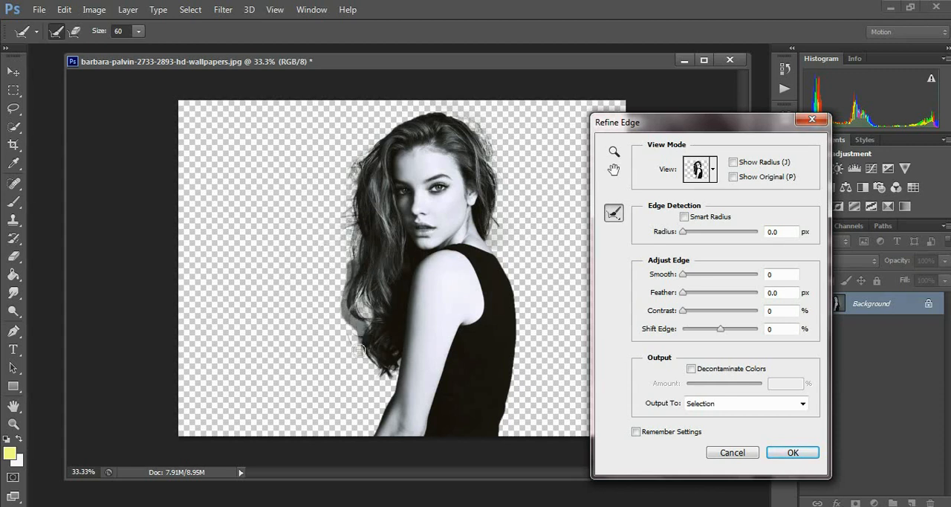
left_click(789, 452)
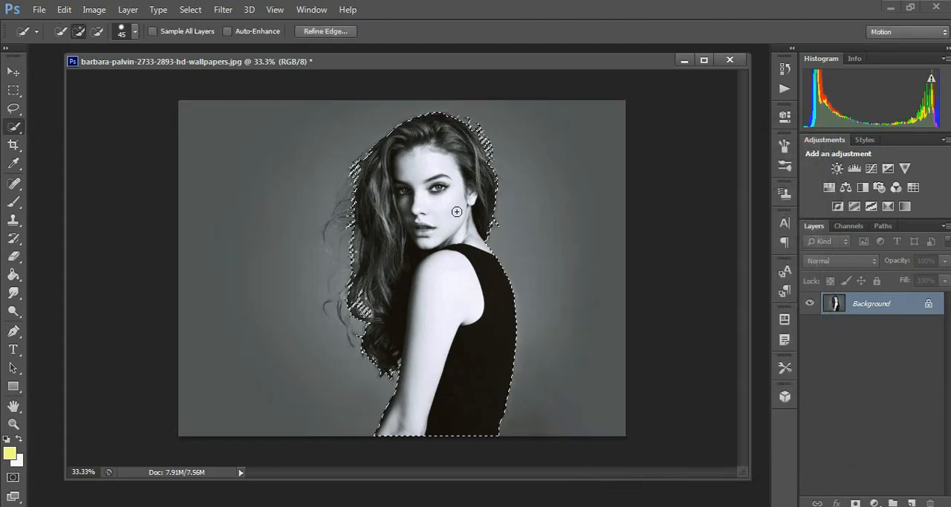
Switch to the Notepad notes, highlight the words "Threshold Effect", and return to the Photoshop image
left_click(94, 10)
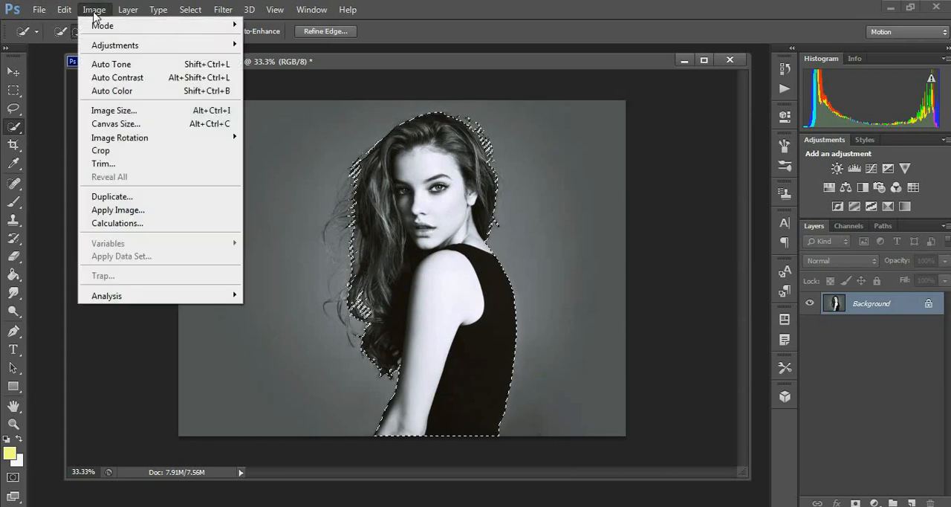
mouse_move(104, 44)
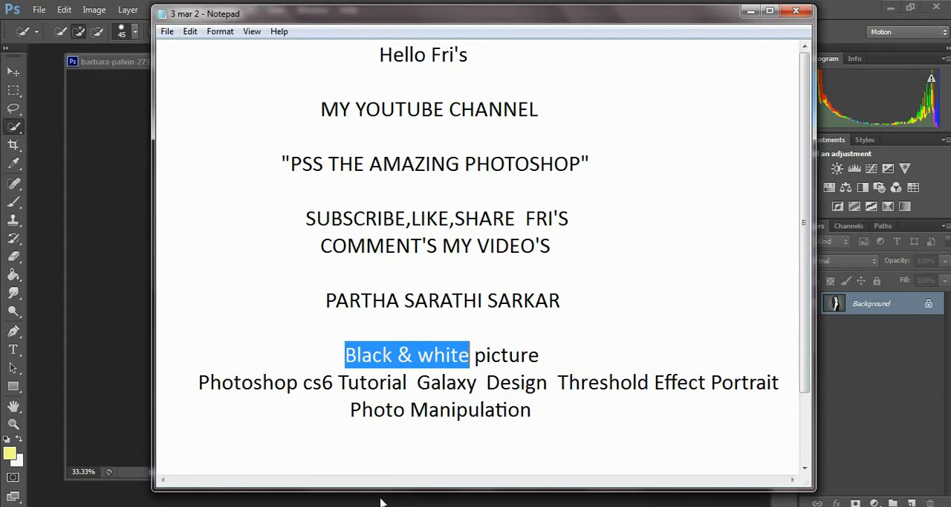
left_click(588, 424)
left_click_drag(563, 385, 707, 391)
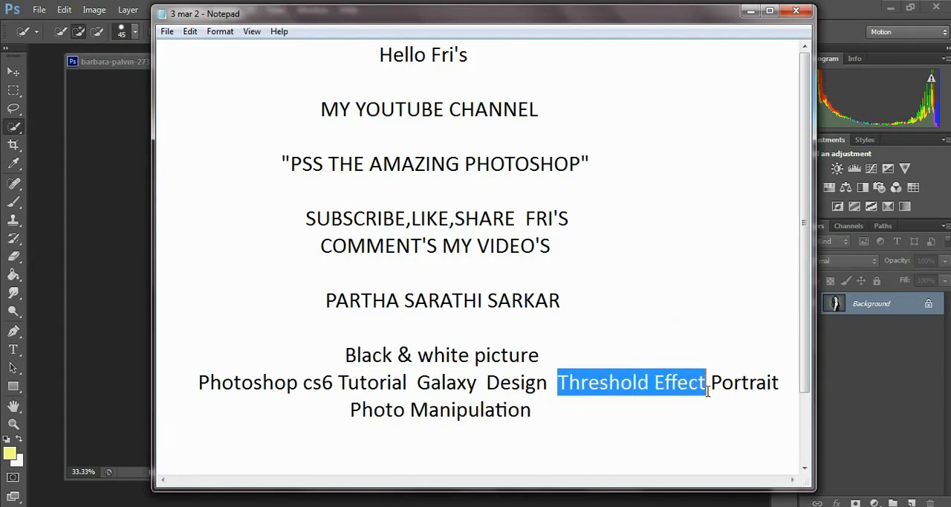
left_click(750, 12)
Apply a Threshold adjustment with a level of 68 to the selected woman
left_click(93, 9)
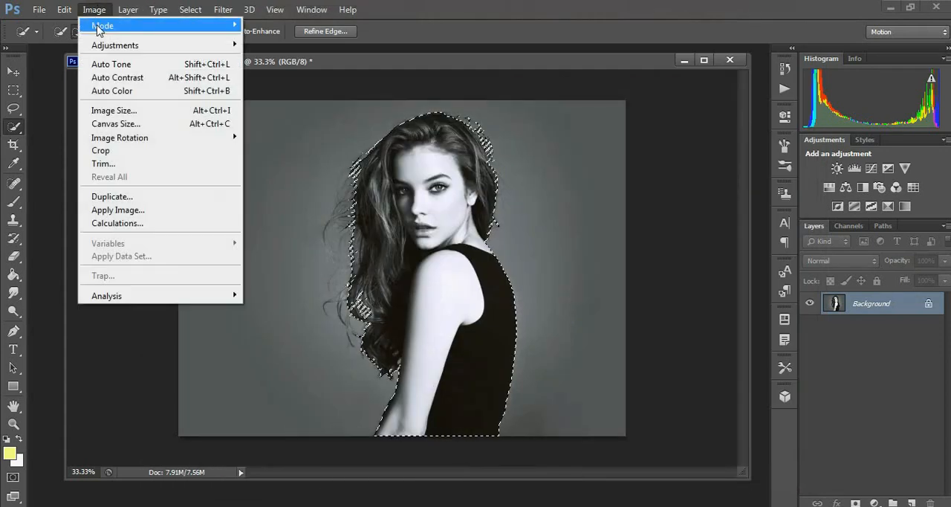
mouse_move(148, 46)
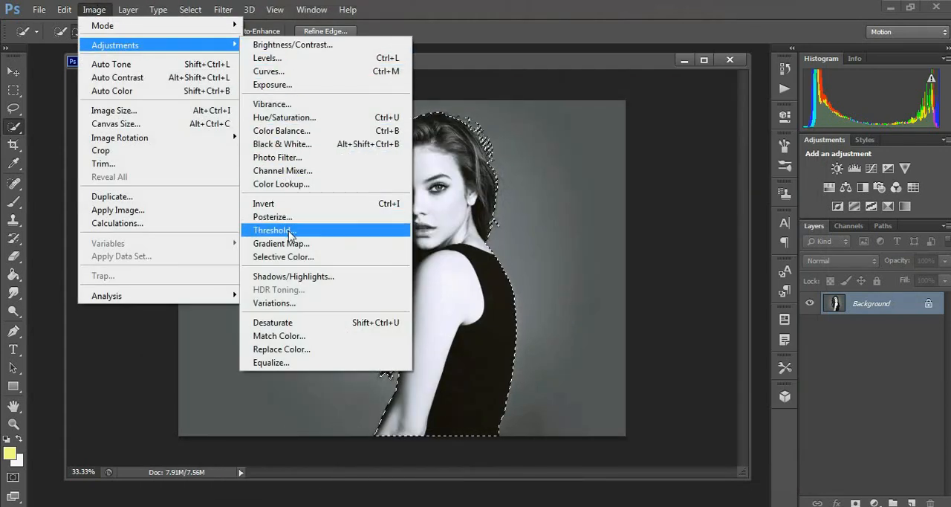
left_click(325, 231)
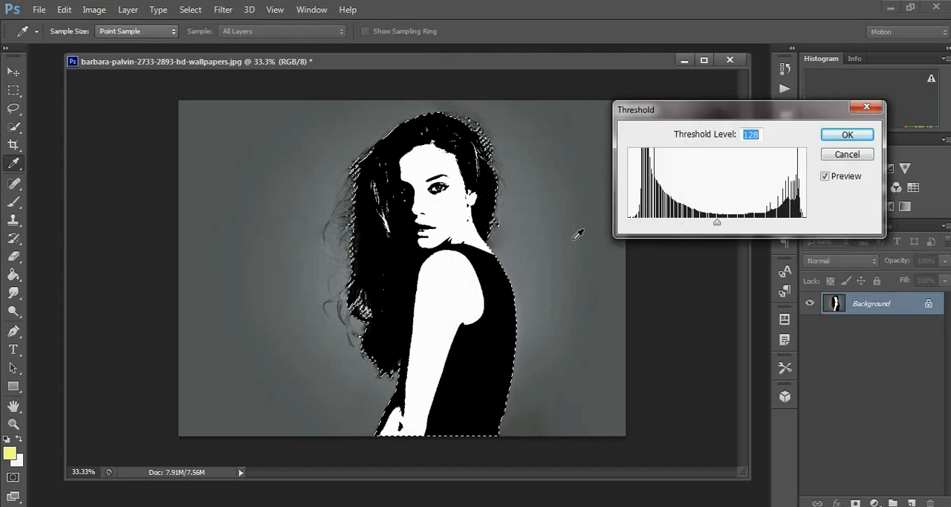
left_click_drag(717, 223, 682, 233)
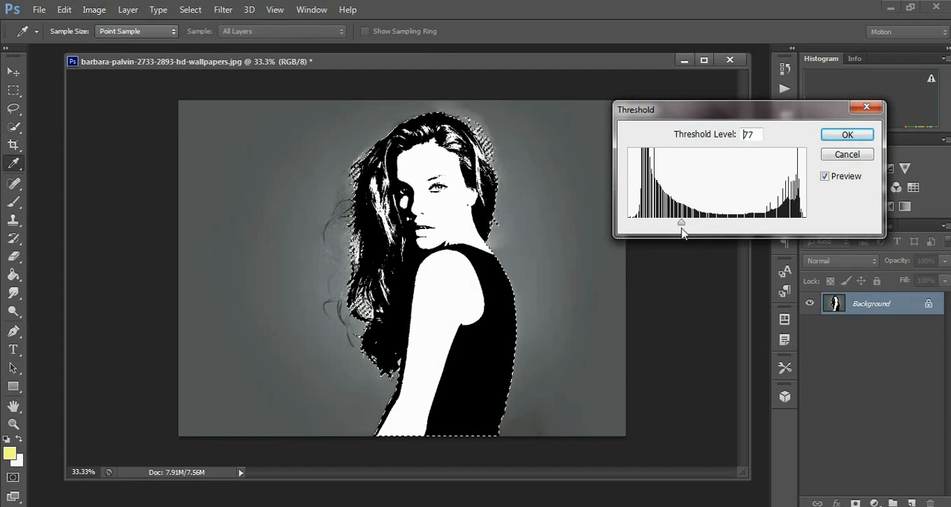
left_click_drag(679, 232, 672, 239)
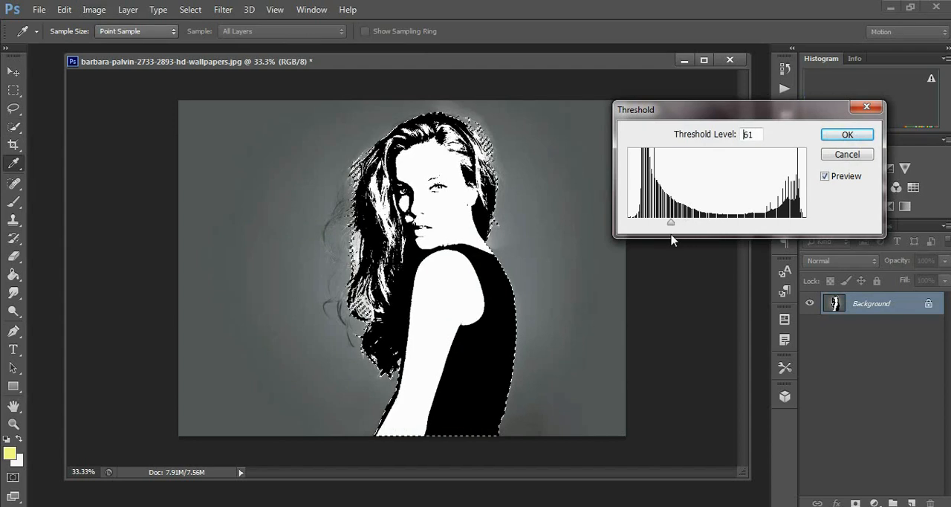
left_click_drag(671, 239, 676, 240)
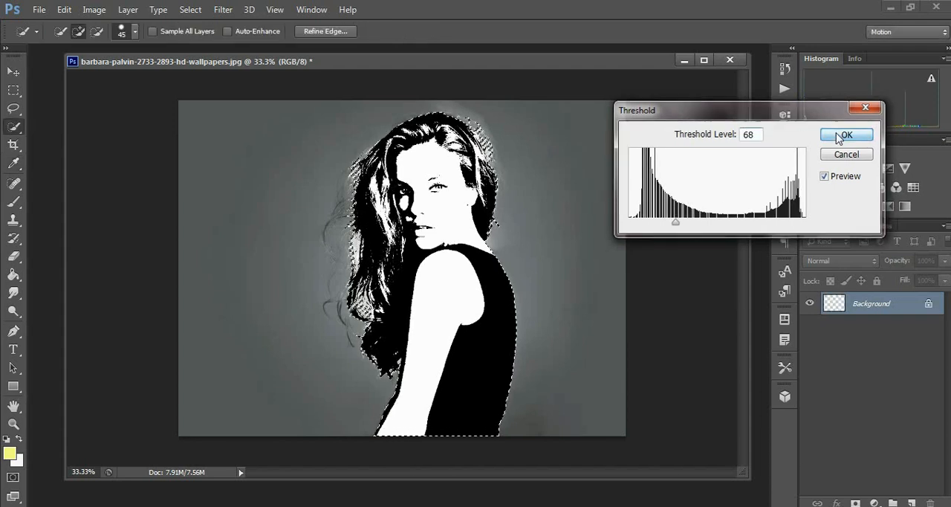
left_click(844, 135)
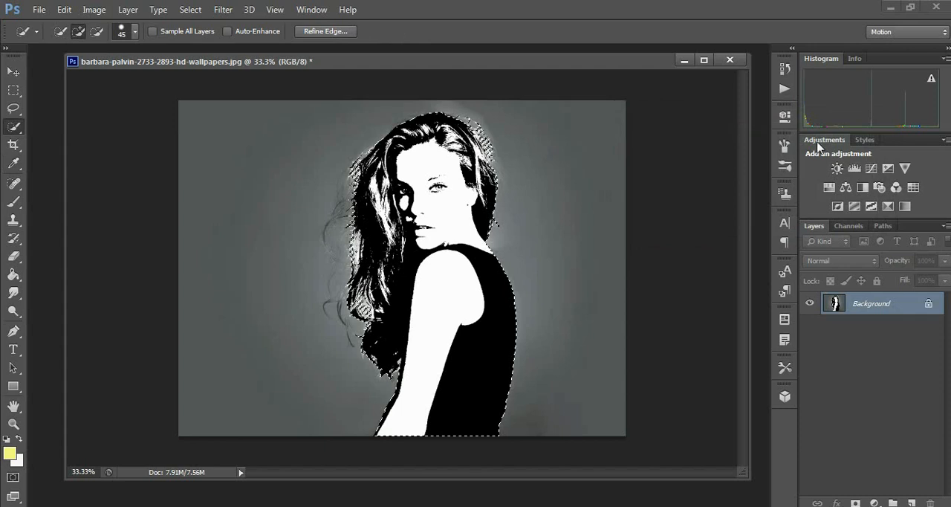
Copy the selected woman onto a new layer and check the cutout by temporarily hiding the Background layer
right_click(422, 207)
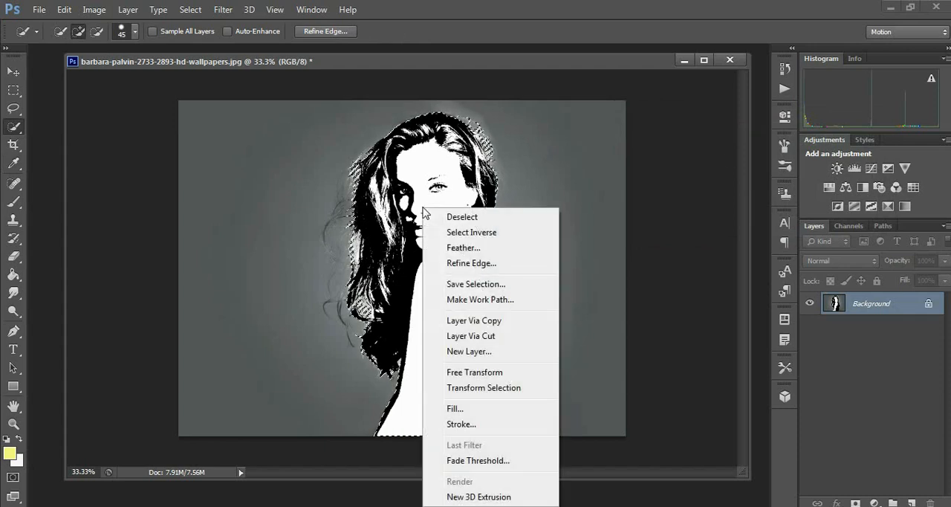
left_click(482, 322)
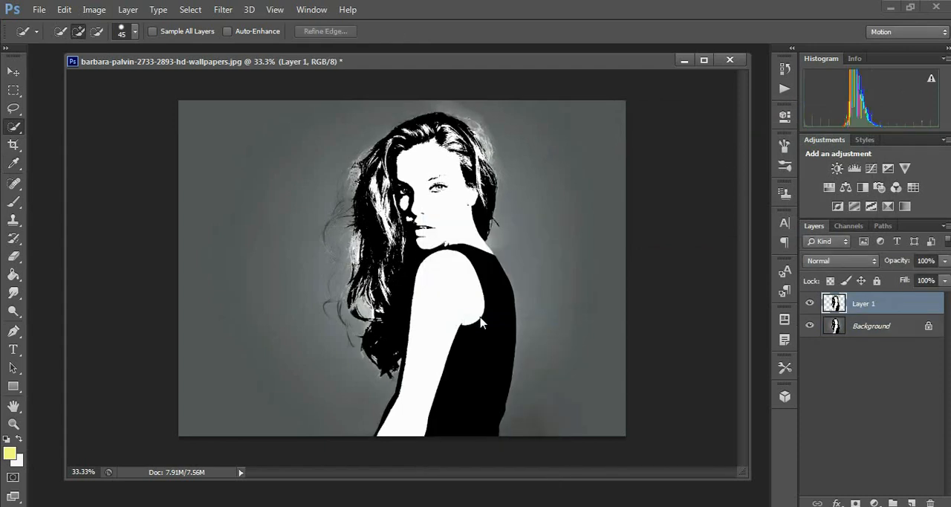
left_click(809, 326)
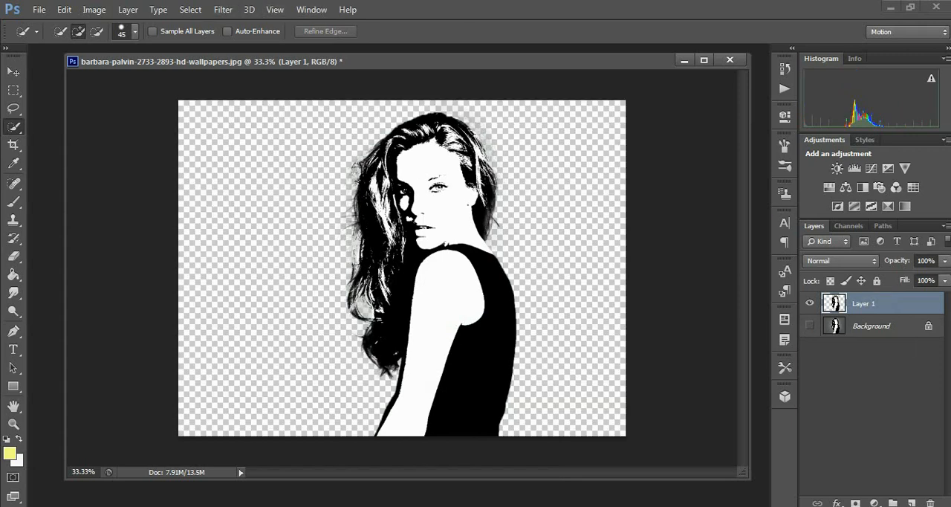
left_click(810, 326)
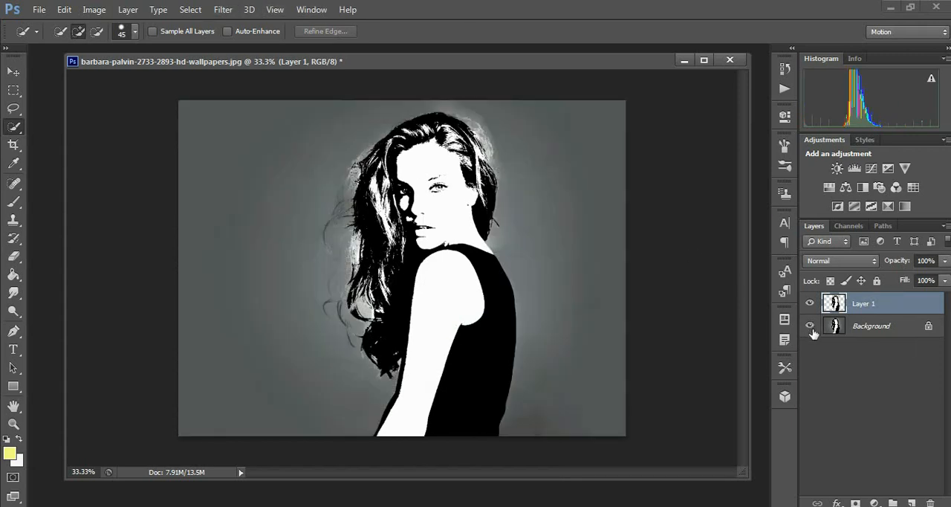
Make a Color Range selection using Sampled Colors with Fuzziness 200
left_click(191, 10)
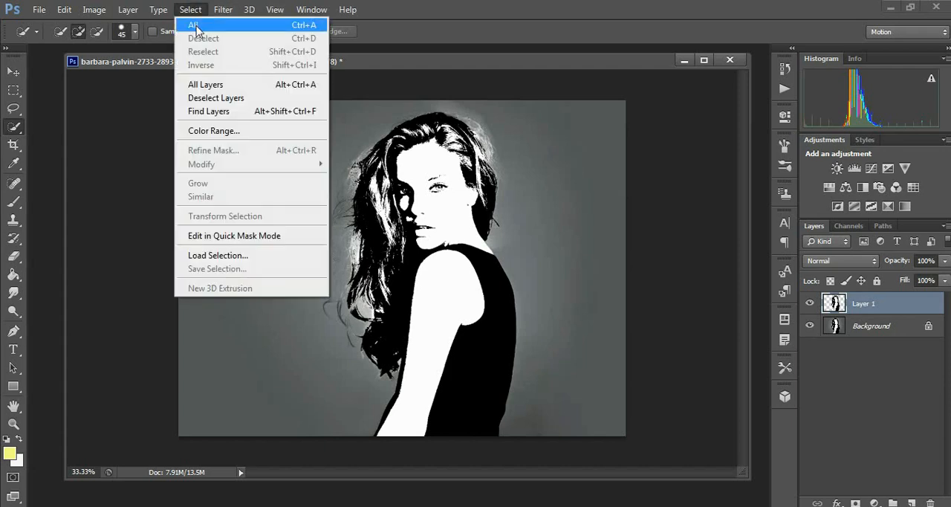
left_click(211, 131)
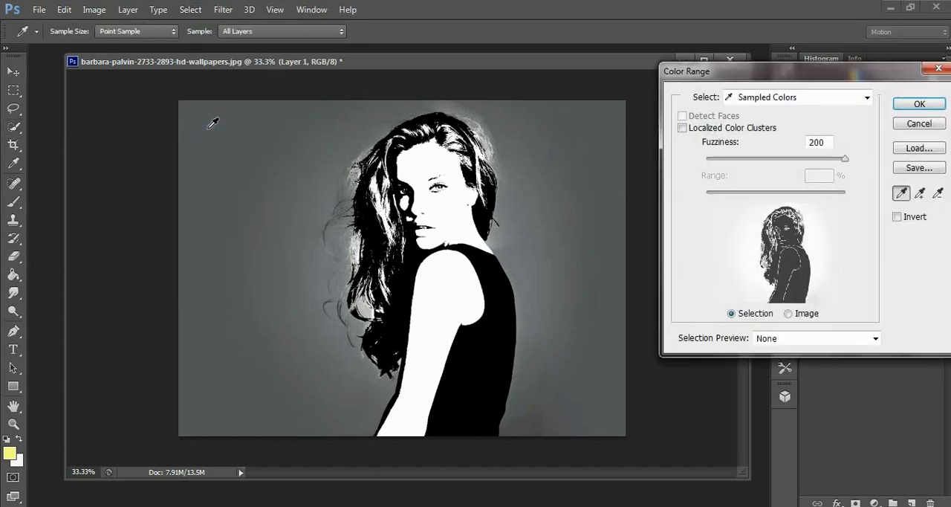
left_click_drag(848, 163, 859, 168)
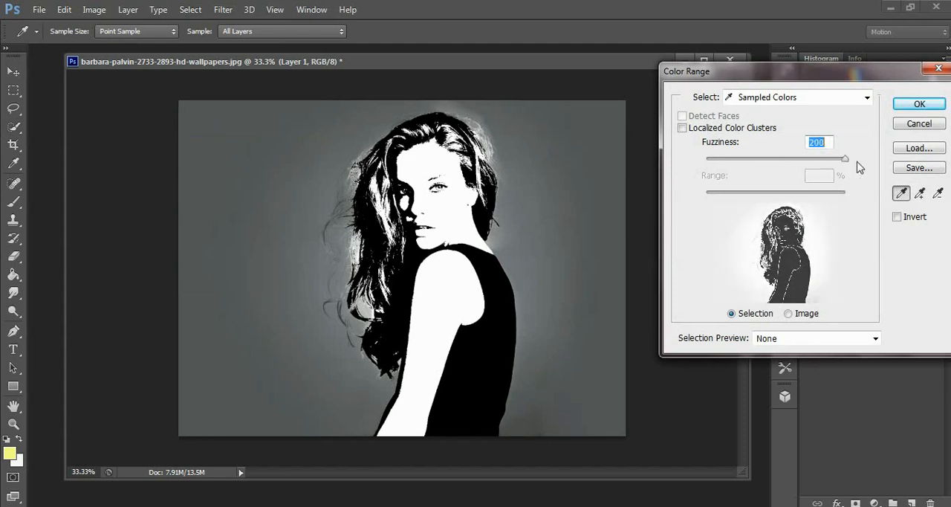
left_click(919, 106)
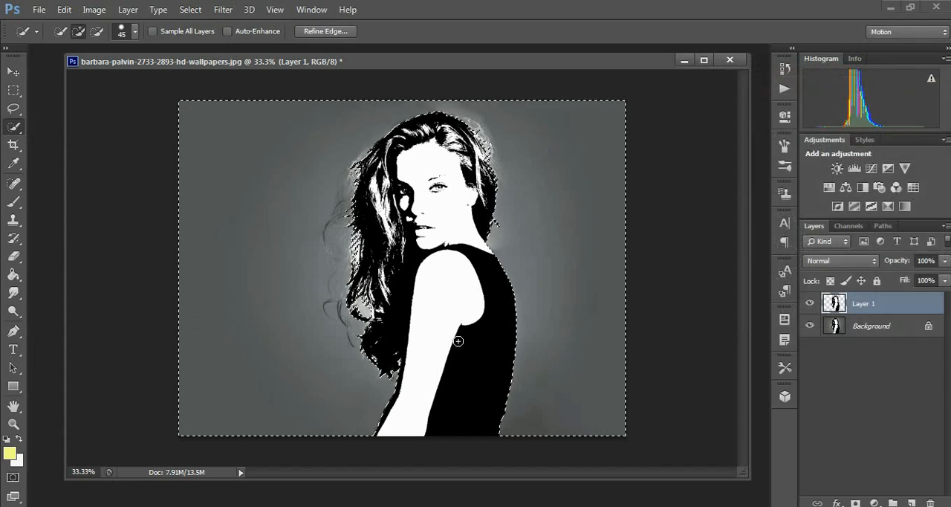
Copy the cut-out woman into the Untitled-1 document with the Move tool and minimize the source photo
left_click(323, 506)
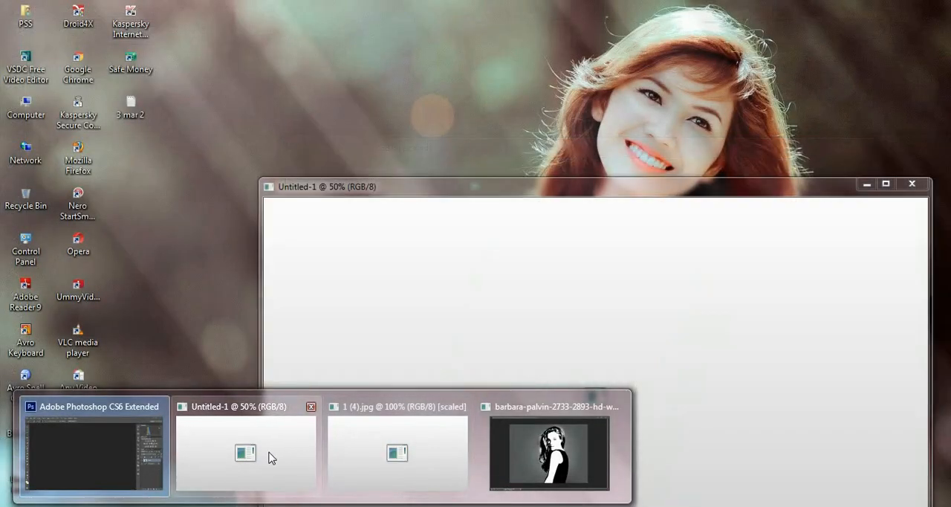
left_click(269, 453)
left_click_drag(568, 179, 612, 98)
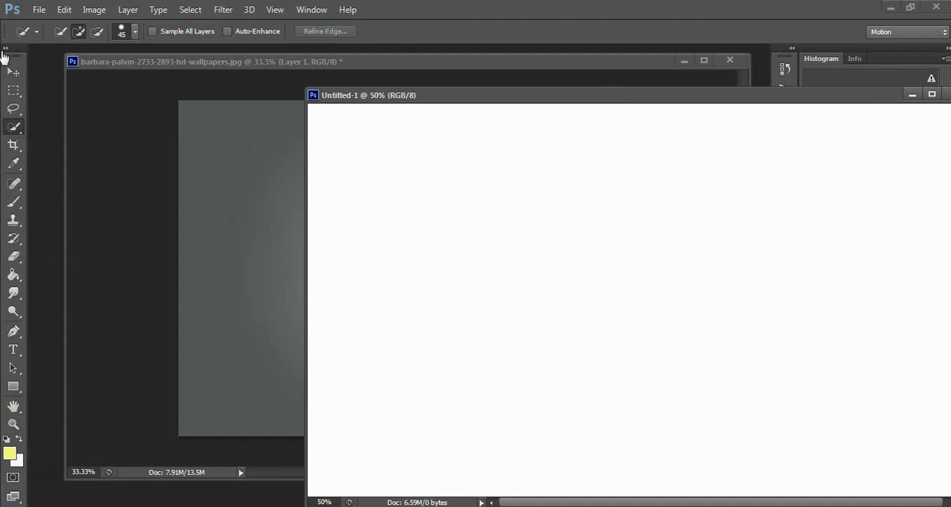
left_click(14, 70)
left_click(111, 67)
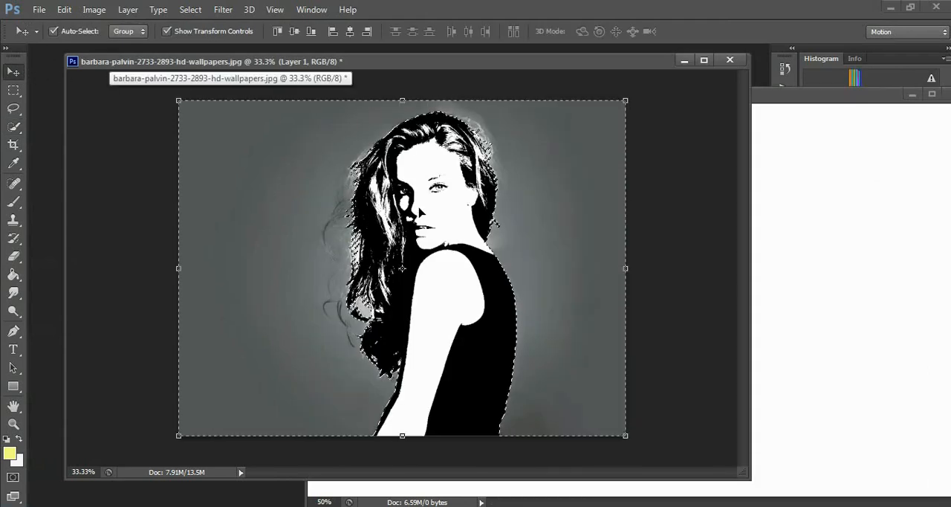
left_click_drag(407, 176, 796, 266)
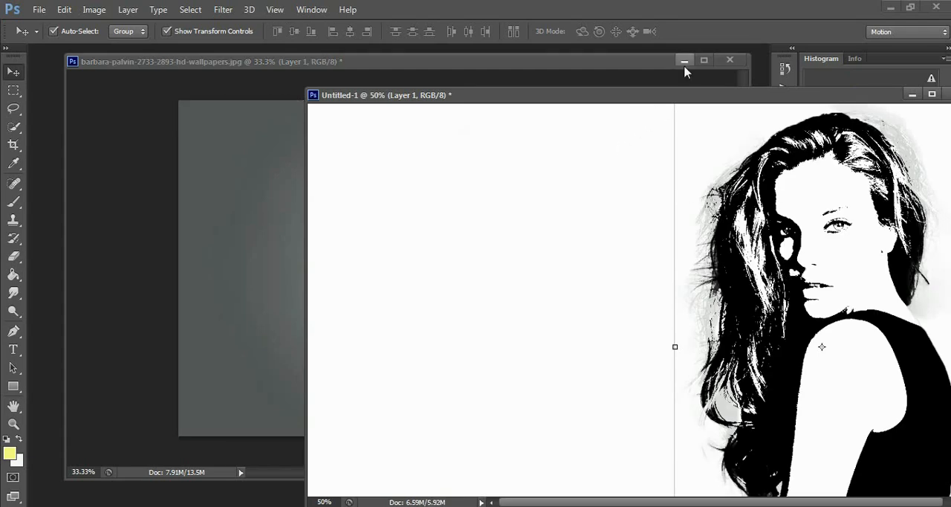
left_click(684, 61)
Scale the woman down to about 62.90% width and 60.69% height and move her near the middle of the canvas
left_click_drag(733, 97, 485, 88)
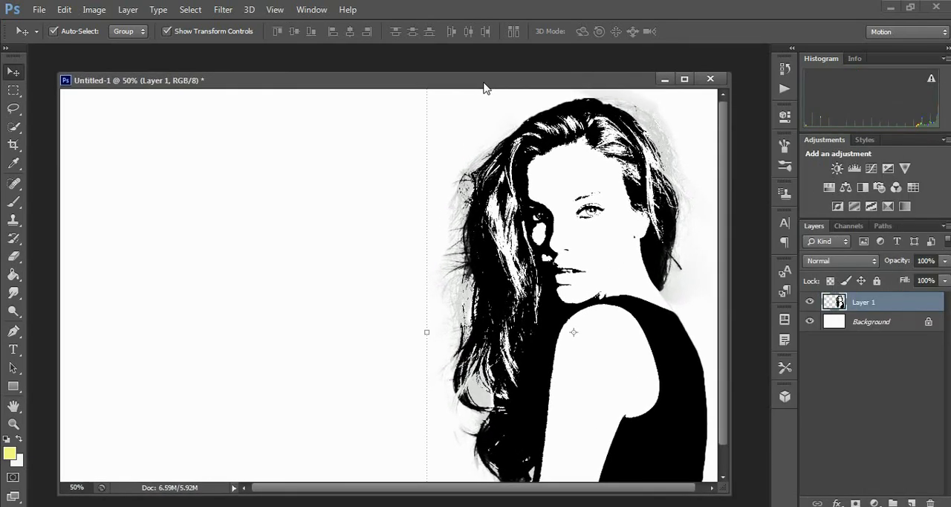
left_click_drag(574, 183, 374, 221)
left_click_drag(228, 119, 335, 312)
left_click_drag(425, 383, 431, 220)
left_click_drag(724, 483, 745, 491)
left_click_drag(740, 458, 741, 481)
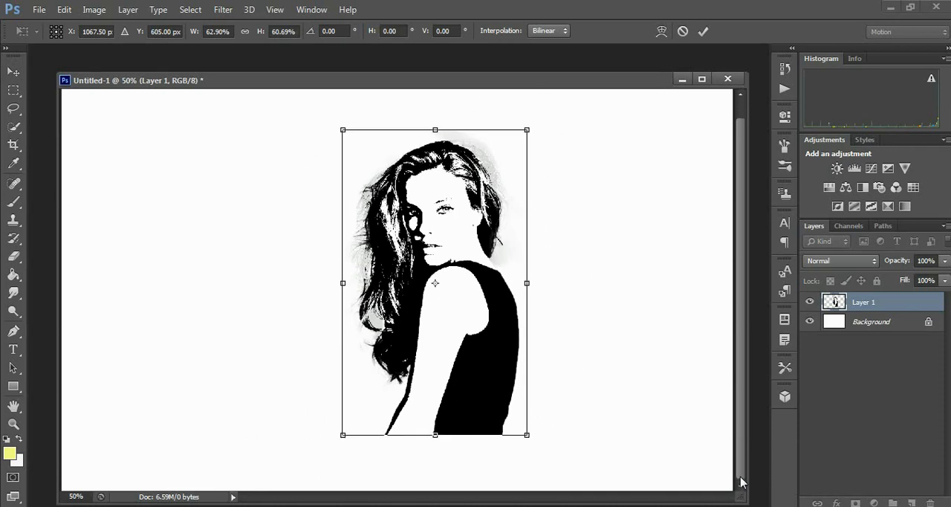
Move the woman down to the canvas's lower edge, enlarge her to nearly the full canvas height, and apply the transform
left_click_drag(513, 86, 554, 79)
left_click_drag(514, 313, 475, 369)
left_click_drag(527, 176, 601, 97)
key("Return")
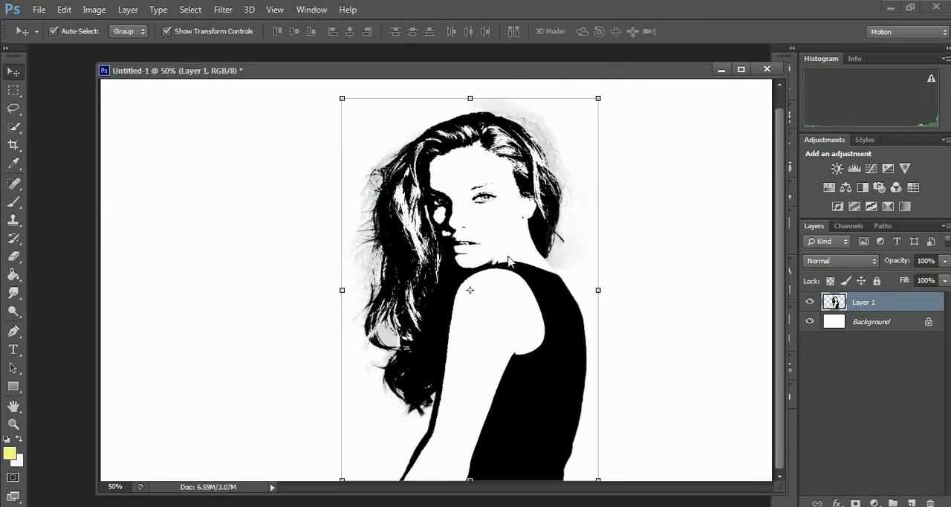
Nudge the woman slightly sideways and enlarge her a little more, keeping her base on the canvas's lower edge
key("ctrl+minus")
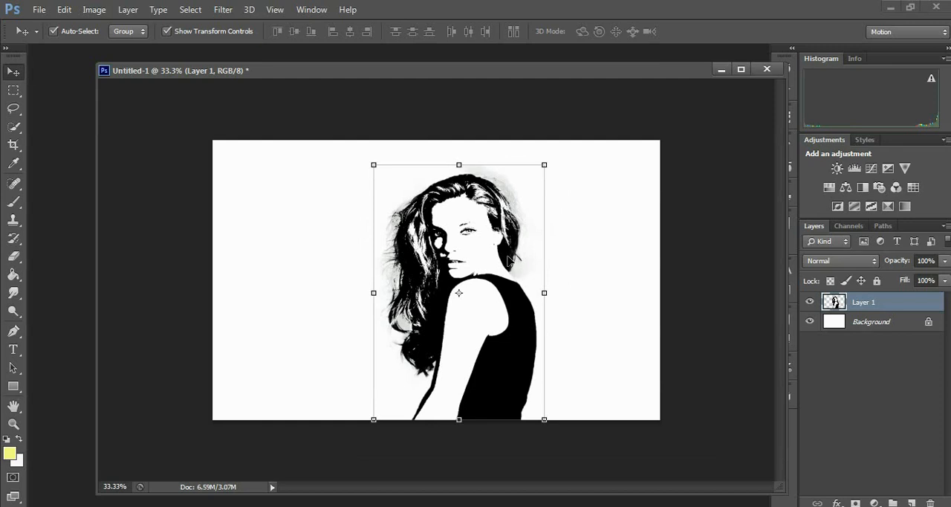
left_click_drag(481, 279, 478, 278)
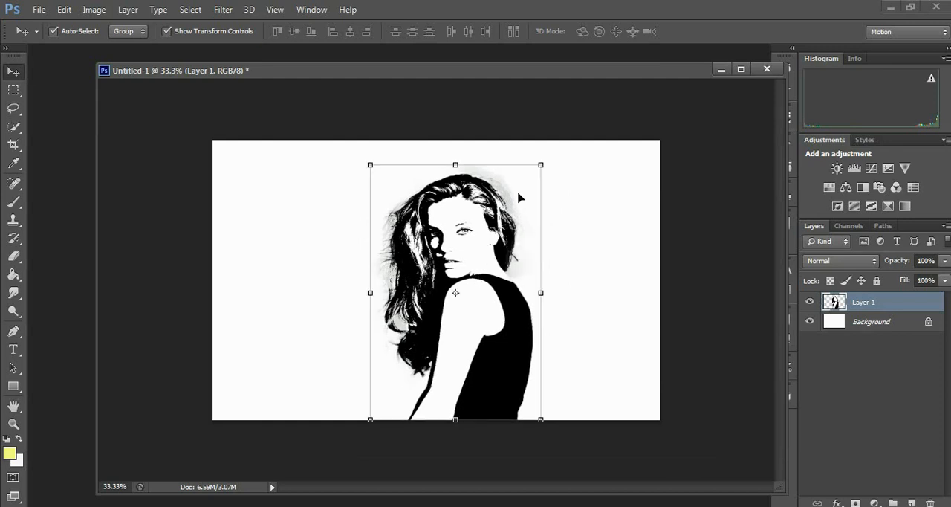
left_click_drag(544, 162, 549, 159)
key("Return")
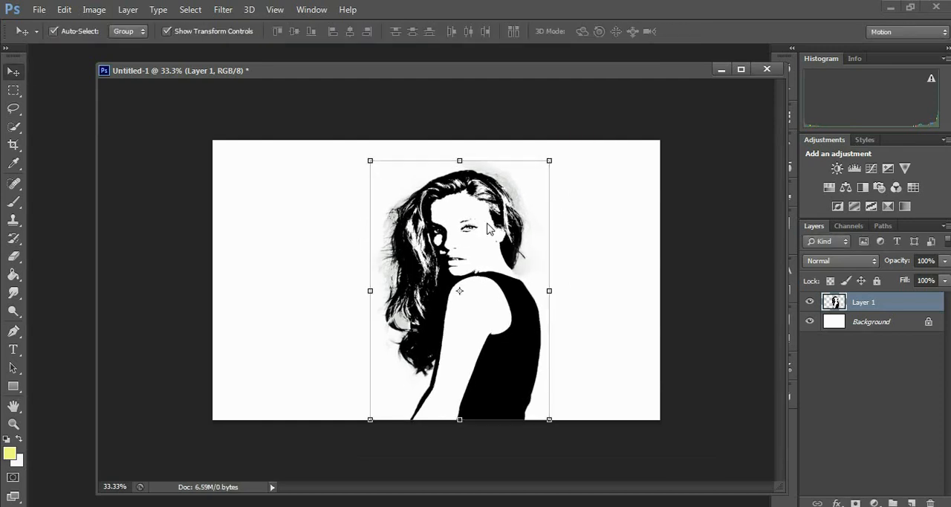
Hide the Background layer and delete the white arm and shoulder area from Layer 1 using the Magic Wand with Tolerance 32
left_click(810, 321)
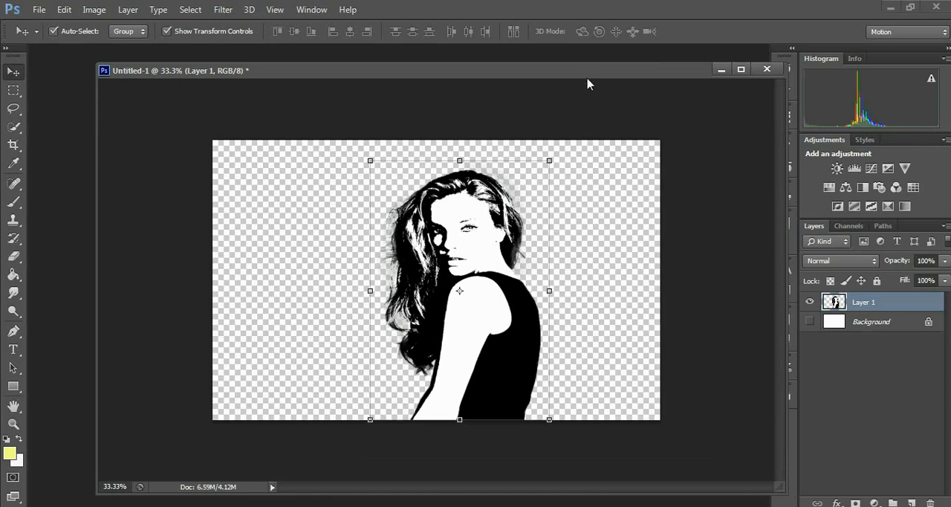
left_click(13, 126)
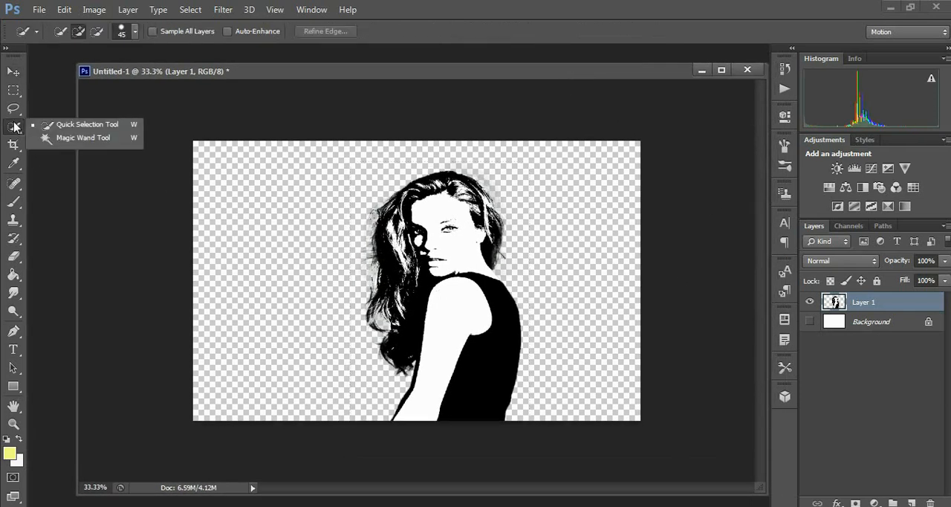
left_click(78, 137)
left_click(444, 310)
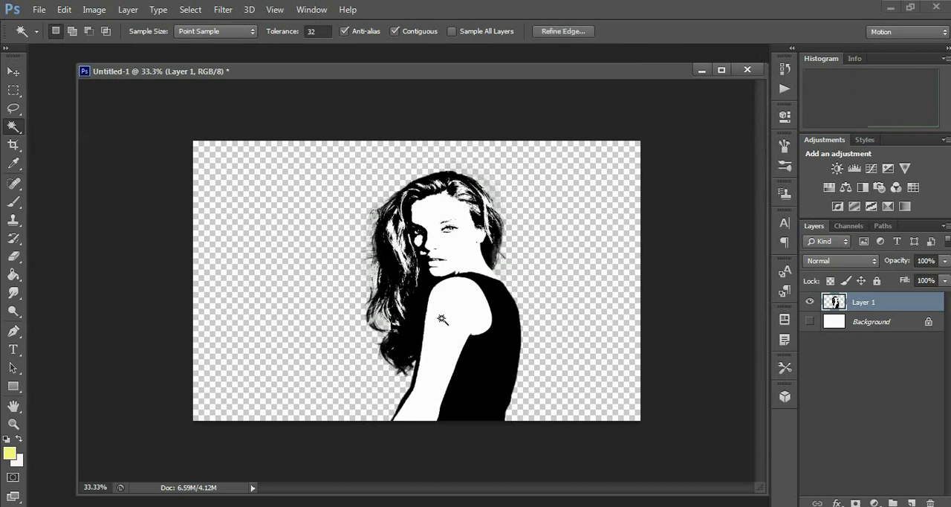
key("ctrl+d")
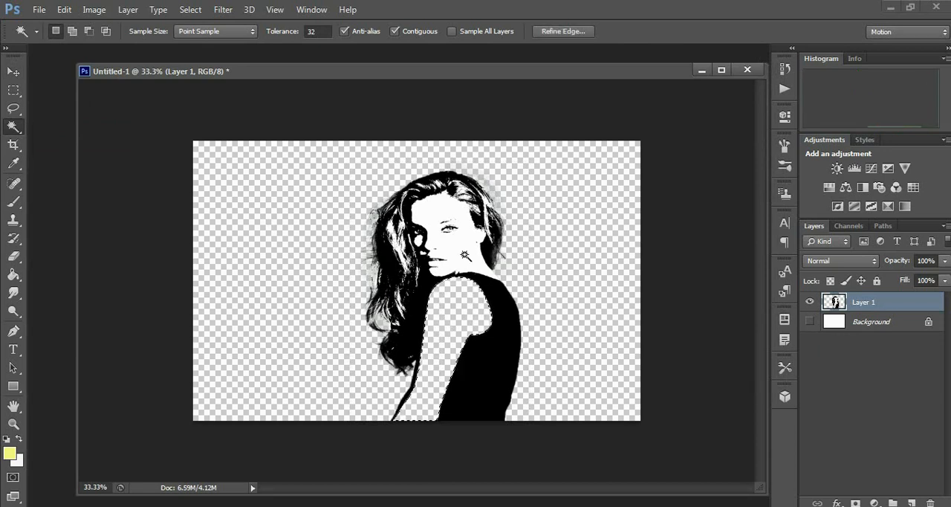
Delete the white face and neck area from Layer 1 with the Magic Wand and clear the selection
left_click(472, 265)
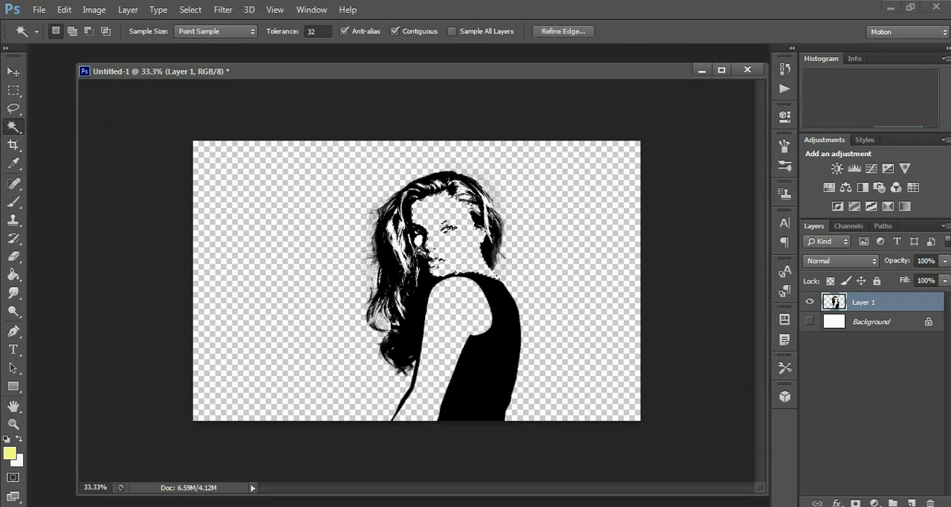
key("ctrl+d")
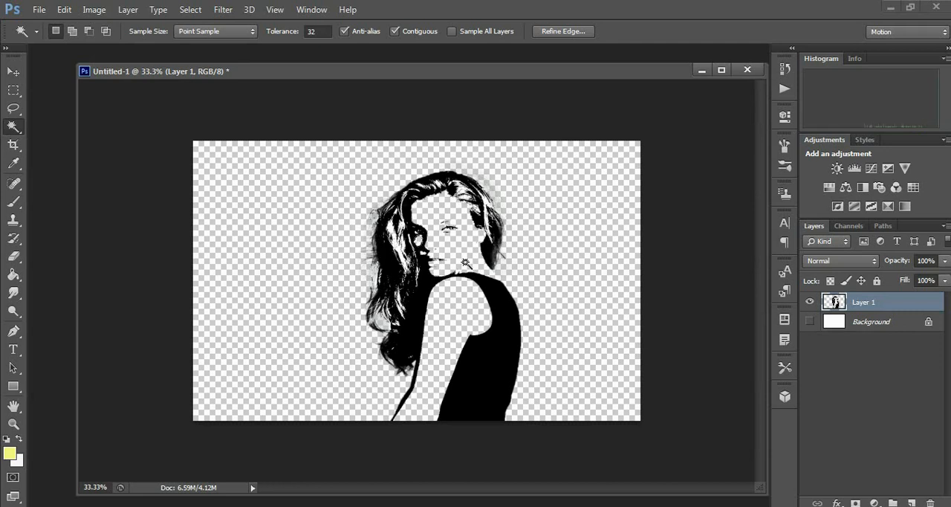
right_click(465, 262)
left_click(529, 343)
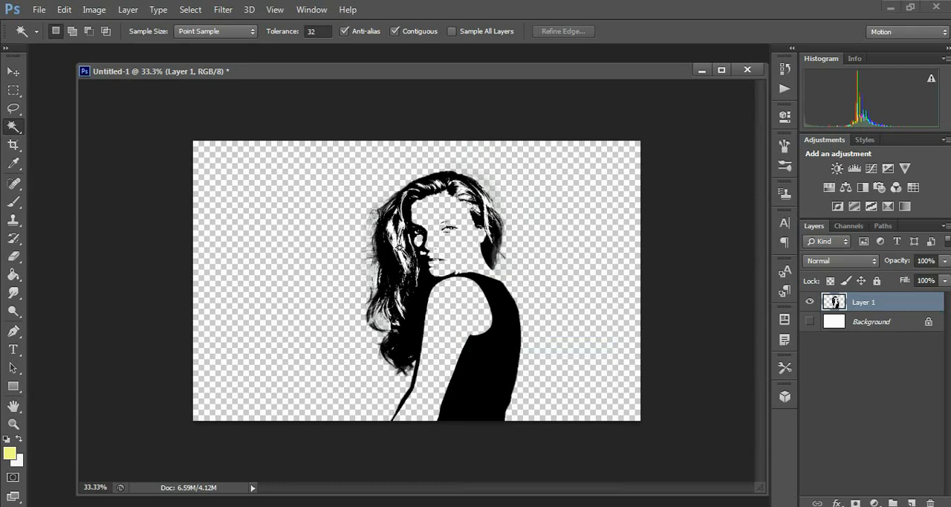
Add a Gradient fill layer directly above the Background layer using the Foreground to Background preset
left_click(860, 326)
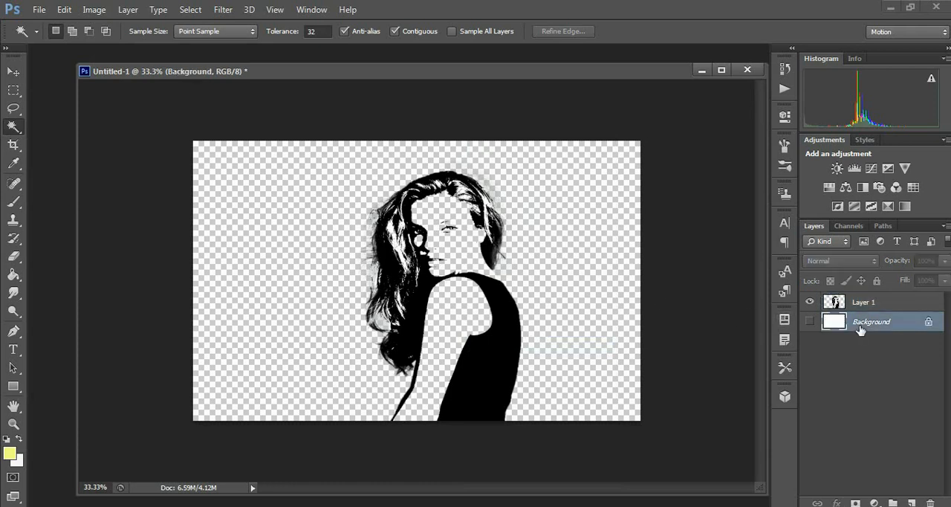
left_click(873, 503)
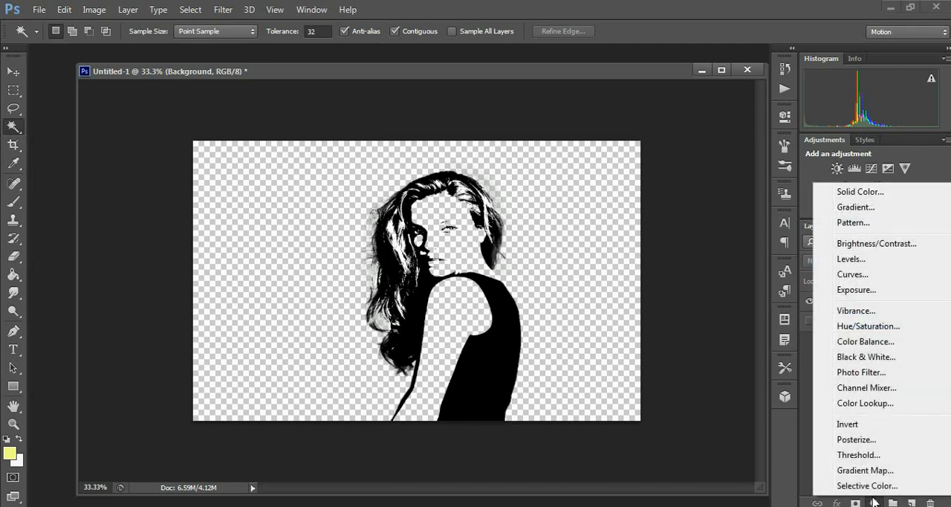
left_click(855, 210)
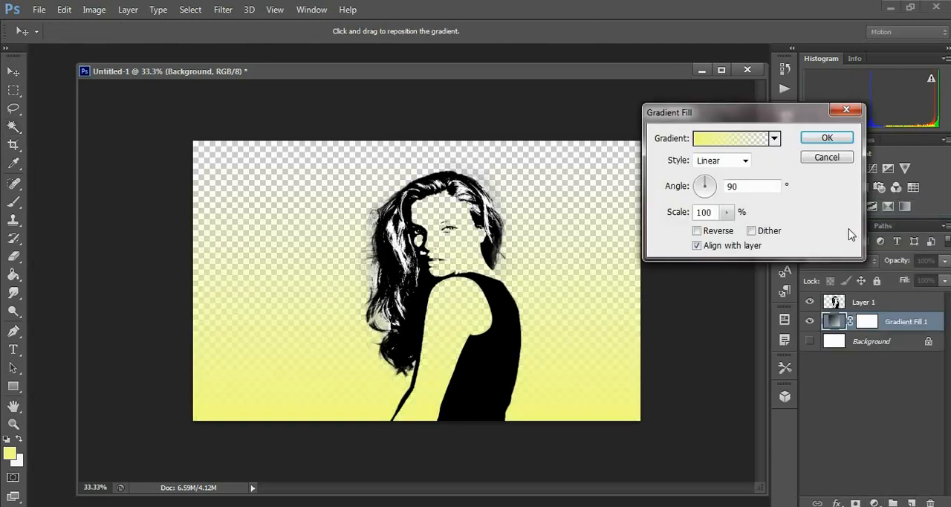
left_click(734, 139)
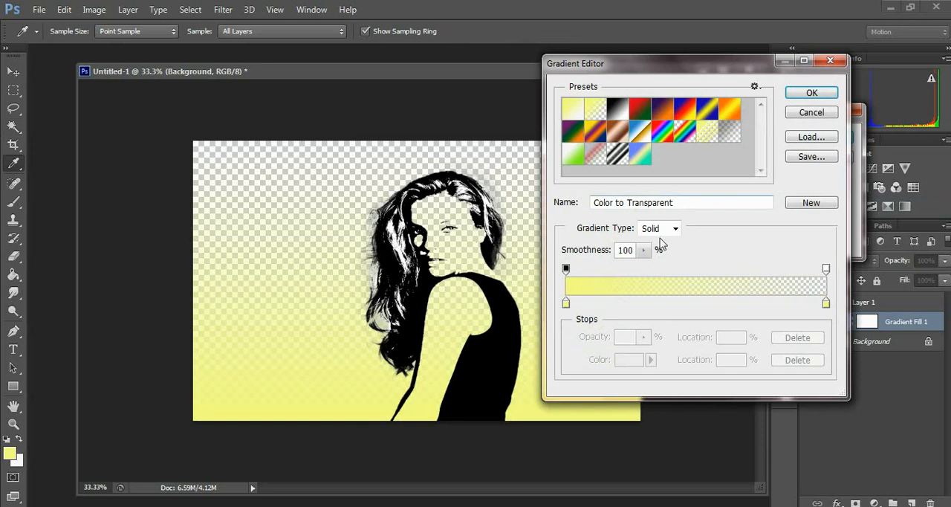
left_click(566, 303)
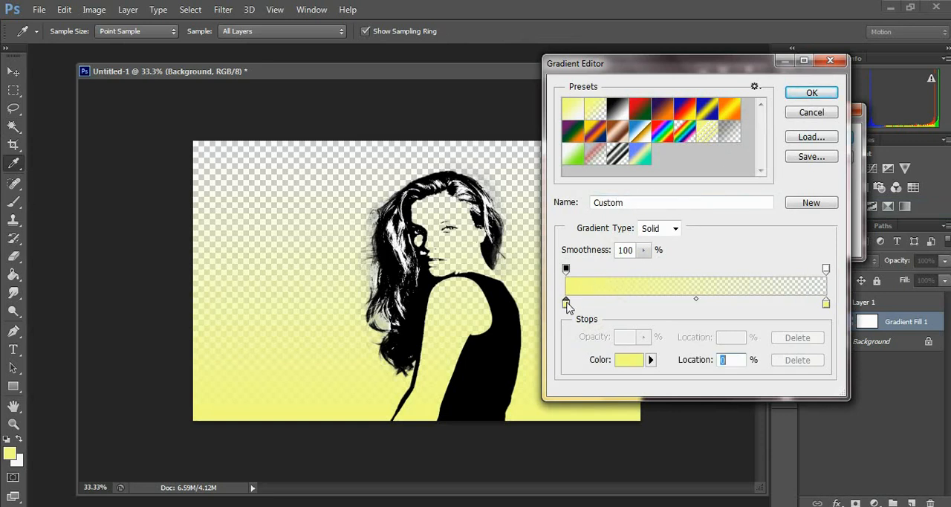
left_click(572, 112)
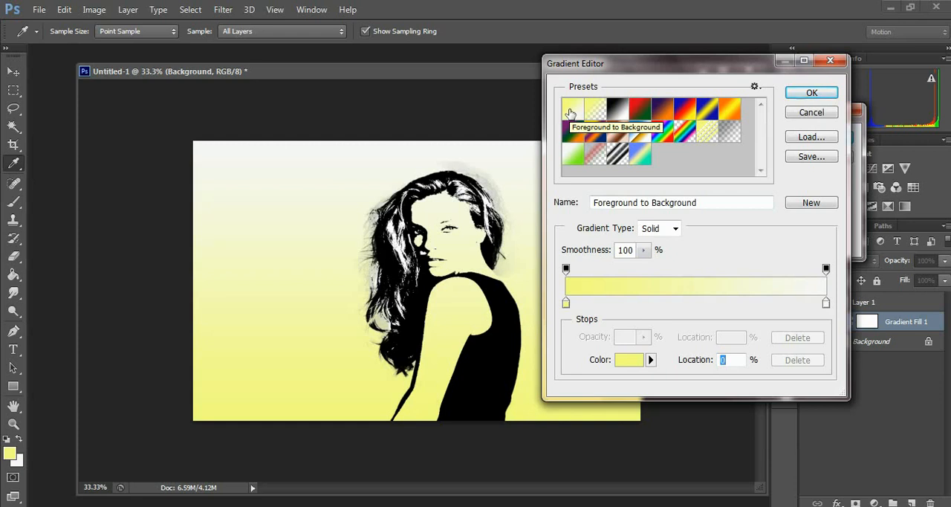
left_click(811, 93)
Set the gradient fill to the Radial style, reverse it, and set its scale to 278%
left_click(724, 160)
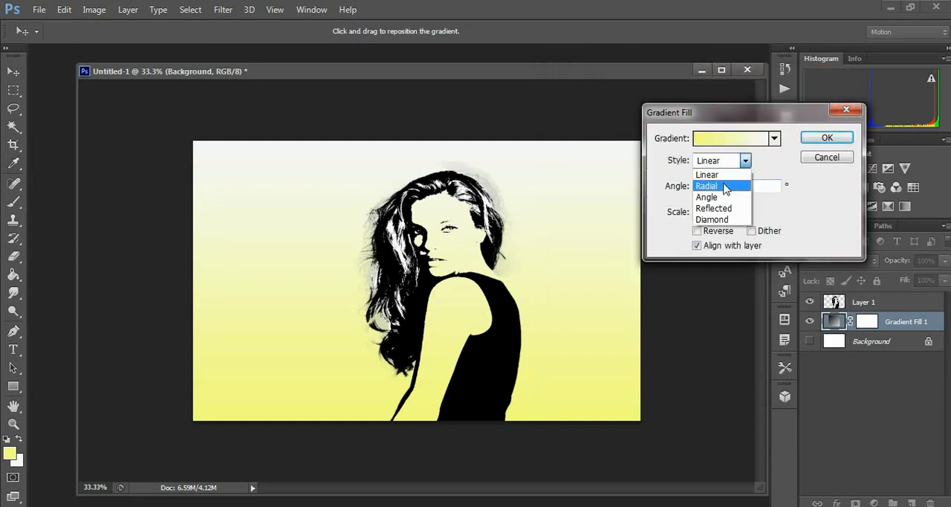
left_click(724, 186)
left_click(717, 231)
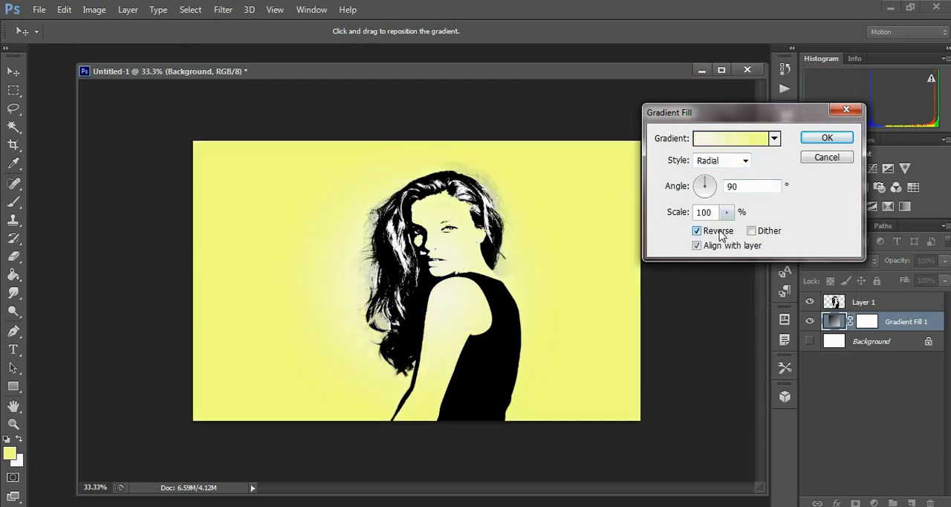
left_click_drag(727, 213, 729, 234)
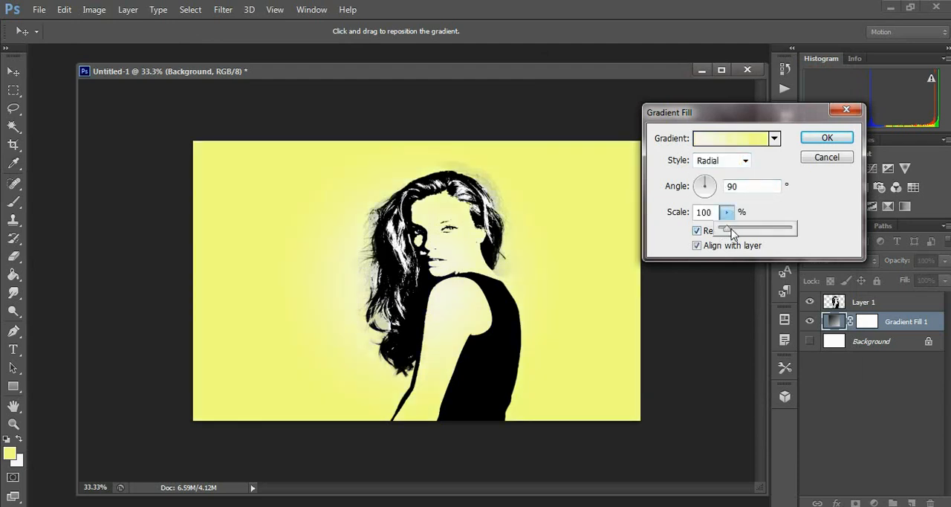
left_click_drag(743, 232, 739, 231)
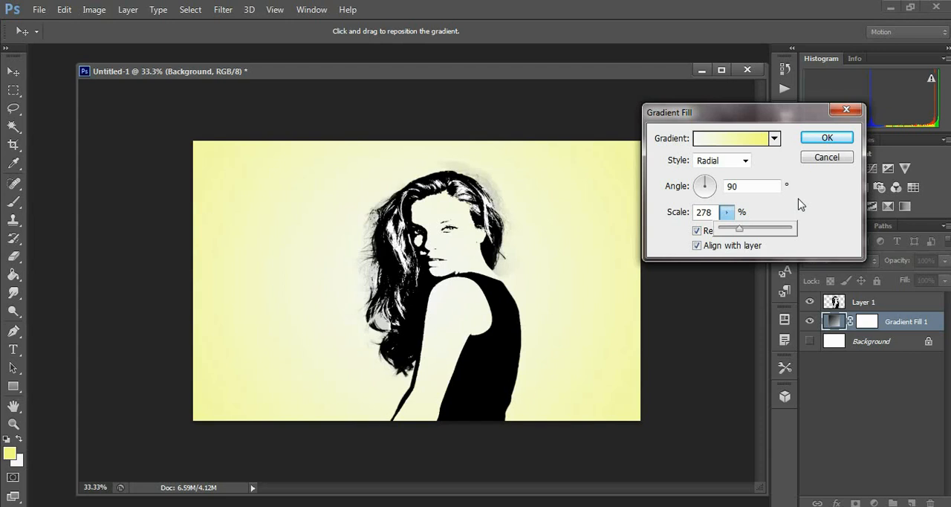
Change the gradient's yellow colour stop to light cyan 99fff7 and accept the edited gradient
left_click(735, 141)
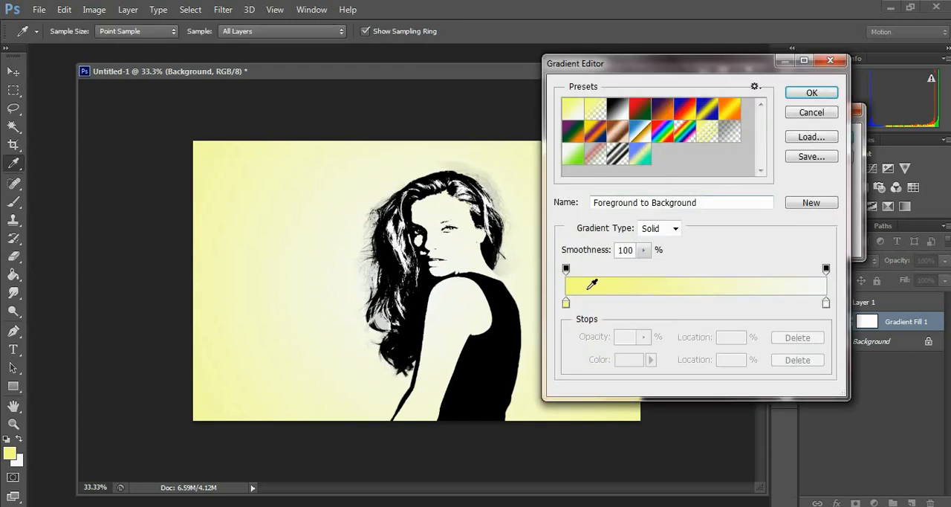
left_click(566, 303)
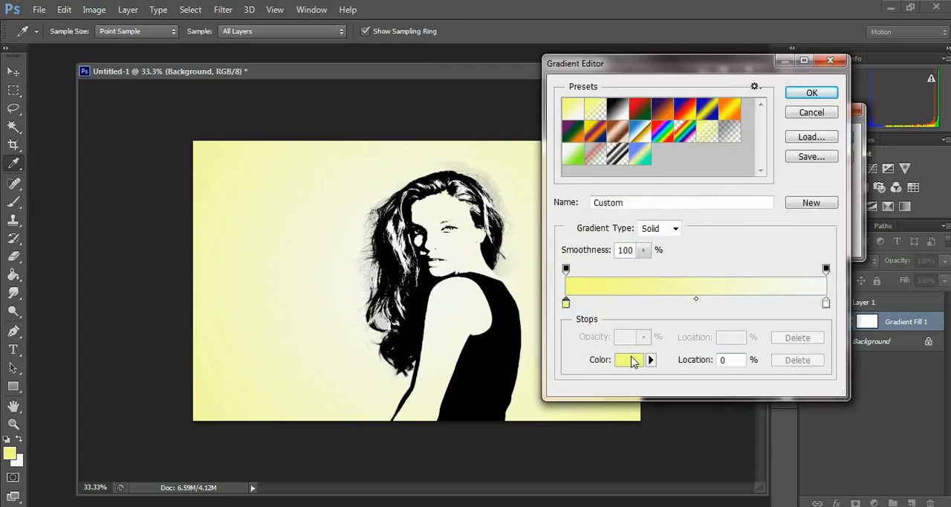
left_click(629, 360)
left_click(719, 270)
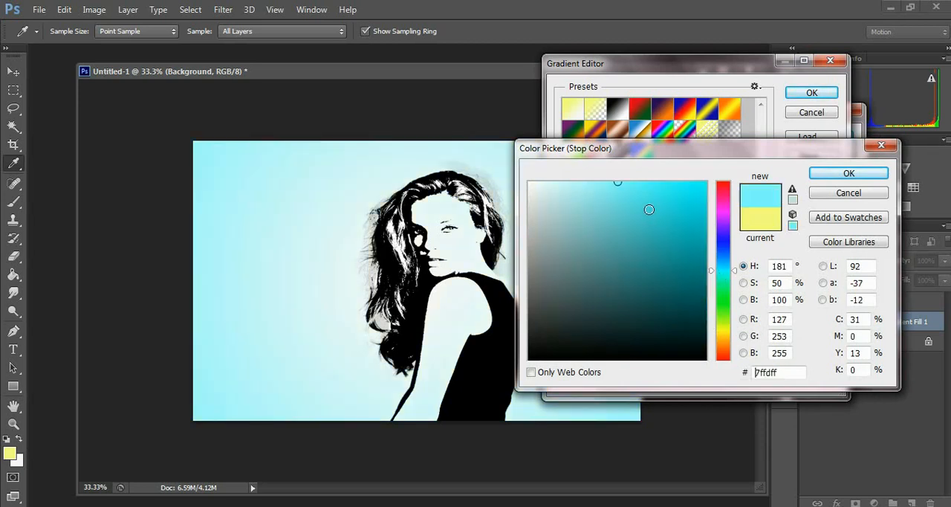
left_click(654, 182)
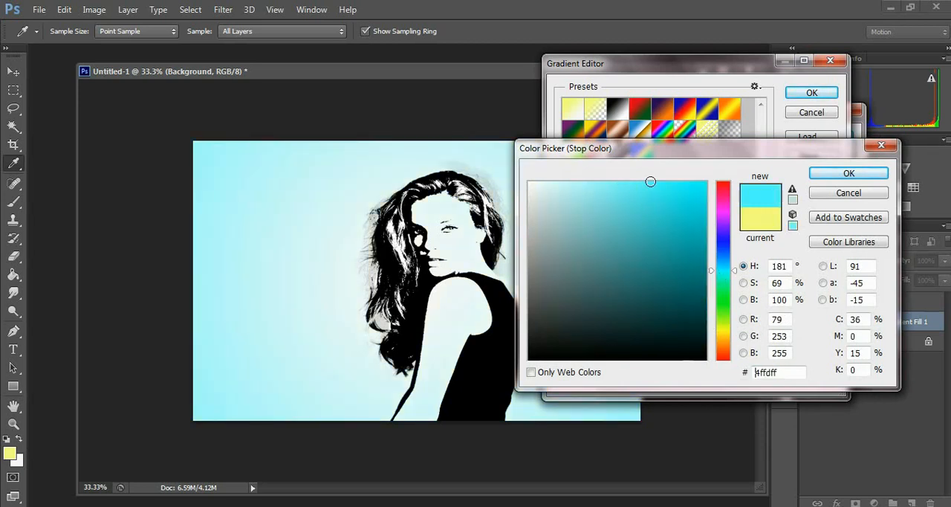
left_click(617, 185)
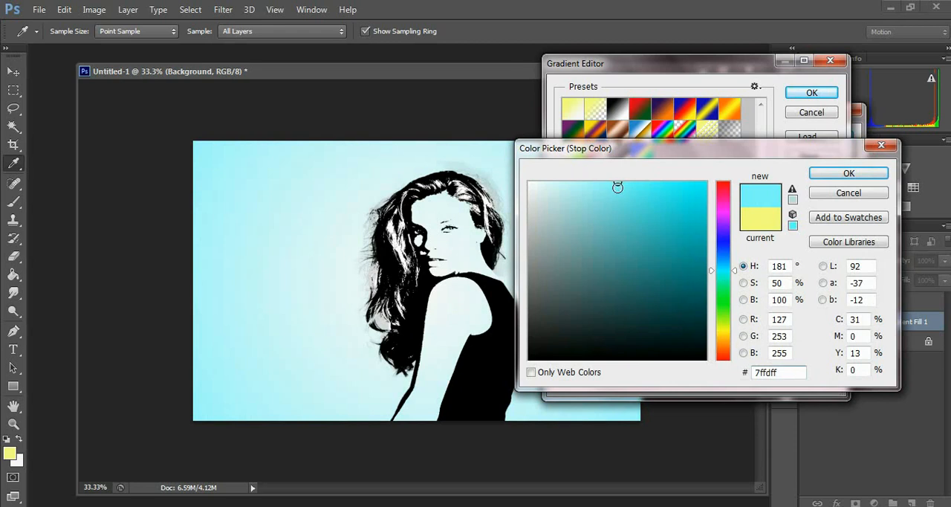
left_click(600, 184)
mouse_move(734, 270)
left_mouse_down()
mouse_move(735, 297)
mouse_move(734, 273)
left_mouse_up()
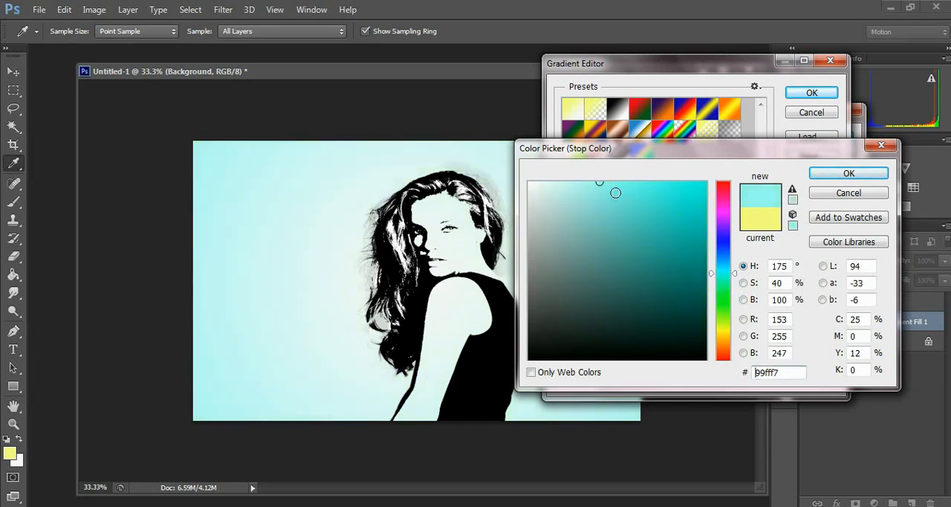
left_click(820, 176)
left_click_drag(567, 307, 572, 301)
left_click(810, 93)
Set the gradient fill's scale to 238% and apply the fill
left_click(727, 212)
mouse_move(730, 229)
left_mouse_down()
mouse_move(716, 231)
mouse_move(734, 230)
mouse_move(726, 232)
left_mouse_up()
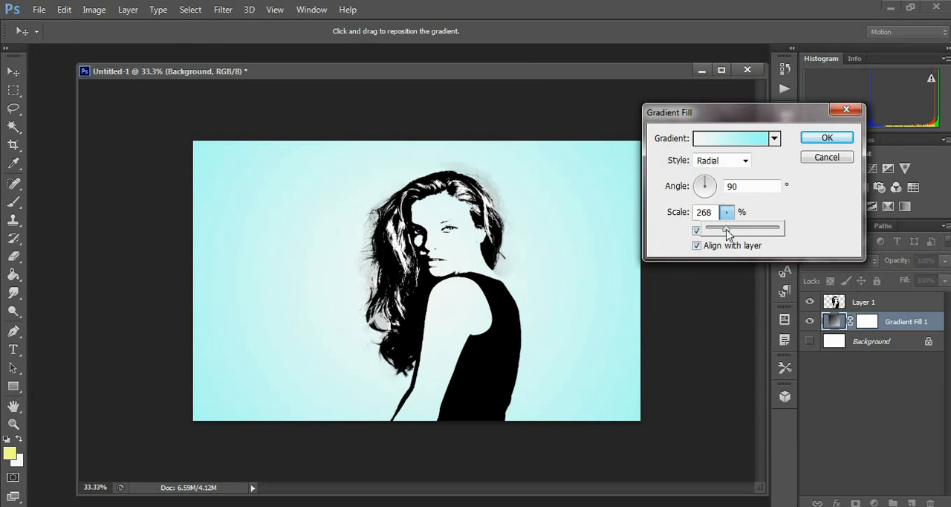
left_click_drag(726, 233, 724, 233)
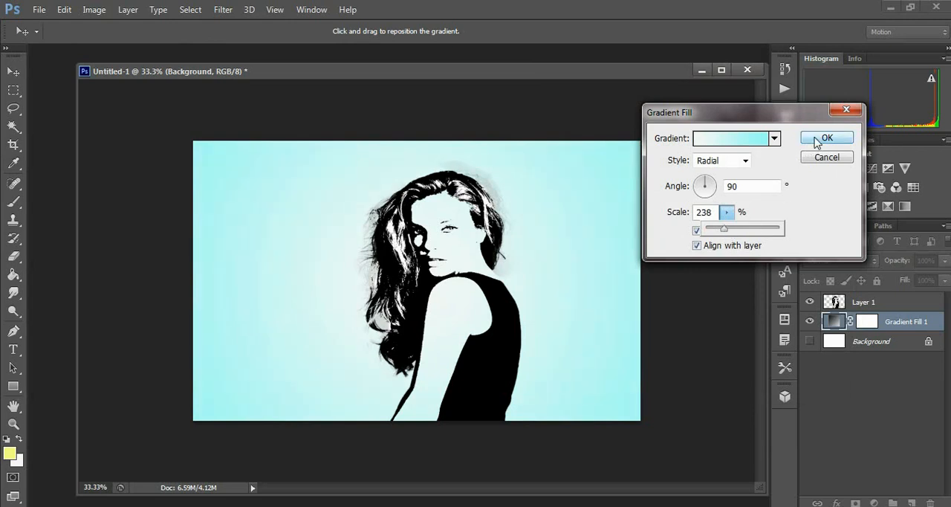
left_click(815, 140)
Select Layer 1 and copy the purple galaxy image from 1 (4).jpg into the Untitled-1 document with the Move tool
left_click(860, 305)
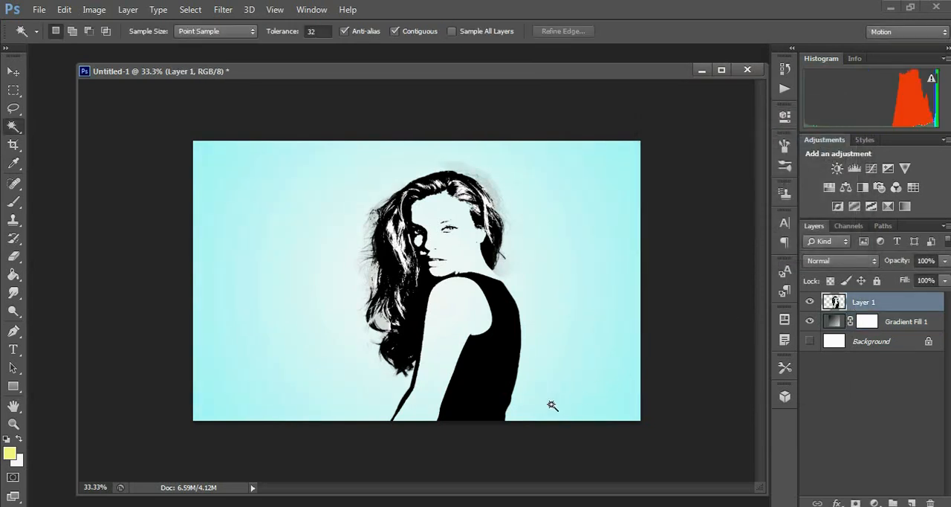
left_click(323, 506)
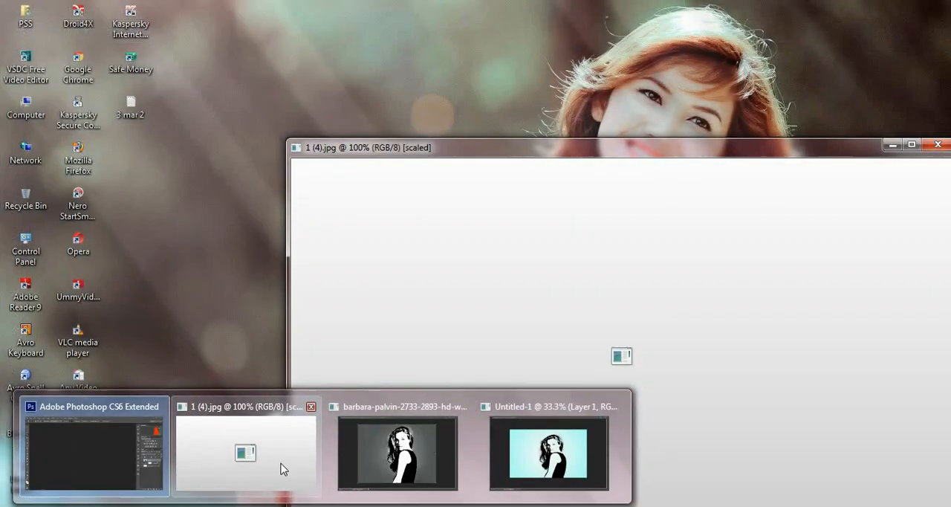
left_click(282, 468)
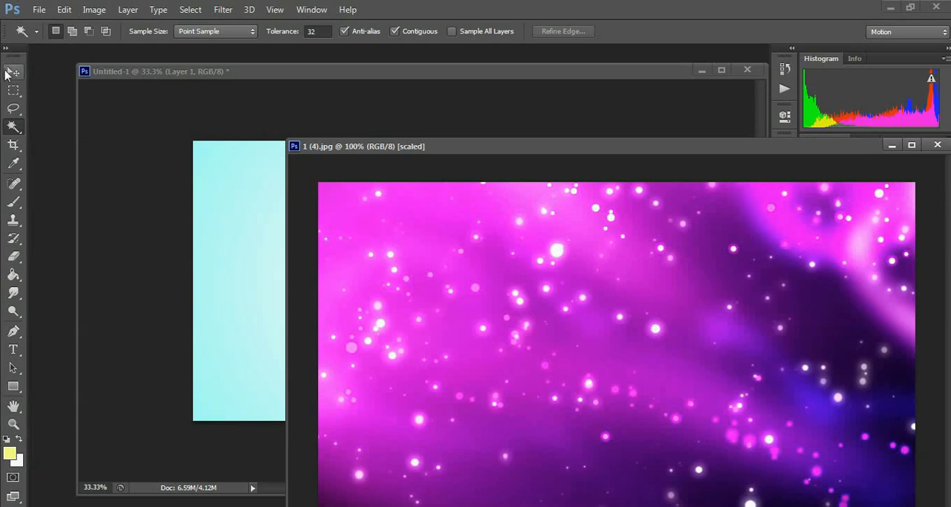
key("v")
left_click_drag(525, 327, 265, 198)
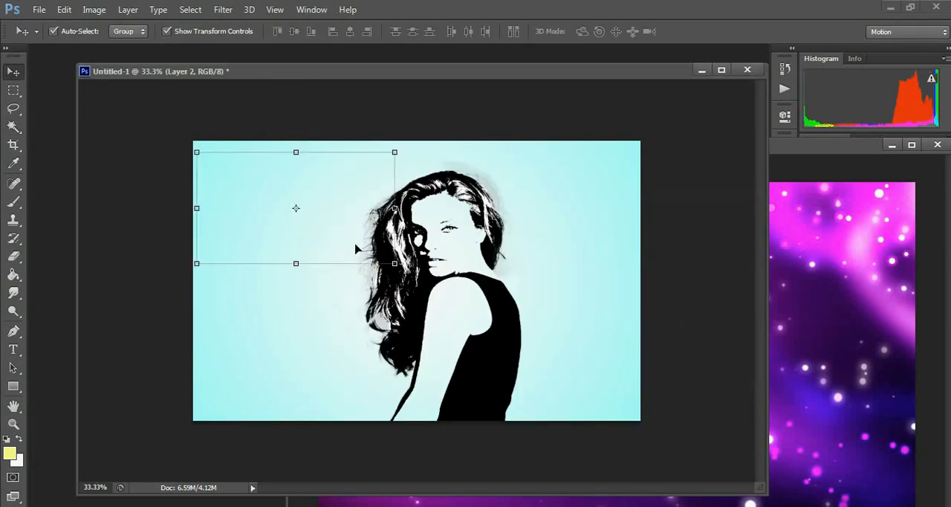
Minimize the source galaxy image, then move and scale Layer 2 over the woman to about 201.52% width and 236.88% height, and apply the transform
left_click(892, 147)
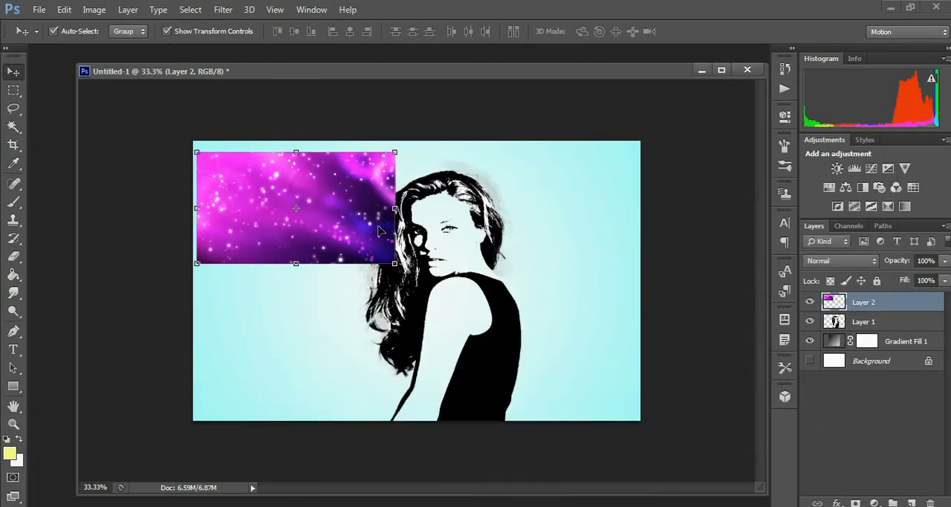
left_click_drag(371, 226, 492, 277)
left_click_drag(523, 321, 640, 420)
left_click_drag(313, 200, 240, 155)
left_click_drag(465, 250, 453, 252)
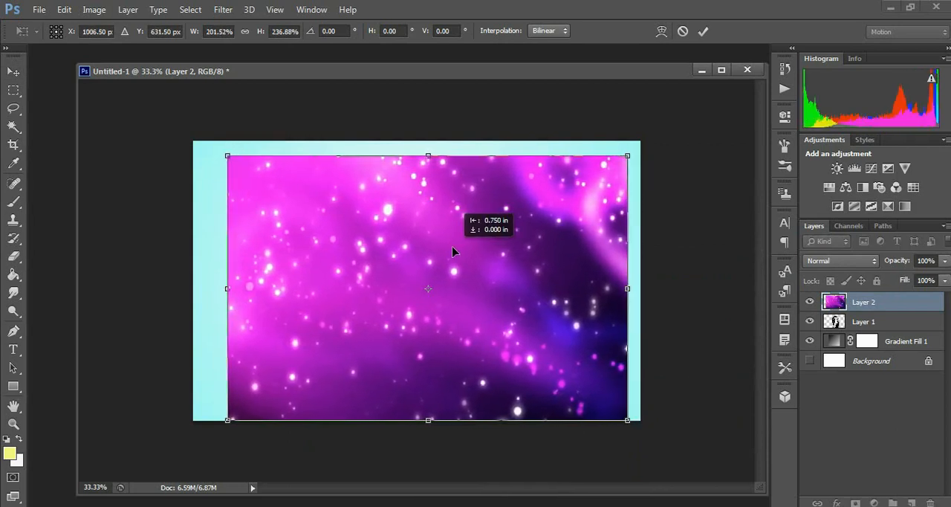
key("Return")
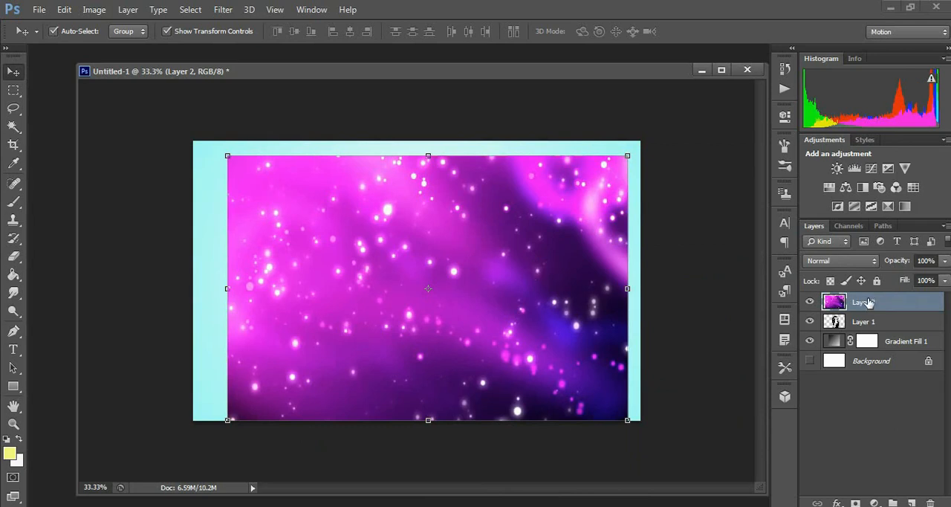
Clip the galaxy layer, Layer 2, to Layer 1 with a clipping mask and deselect the layers
right_click(868, 302)
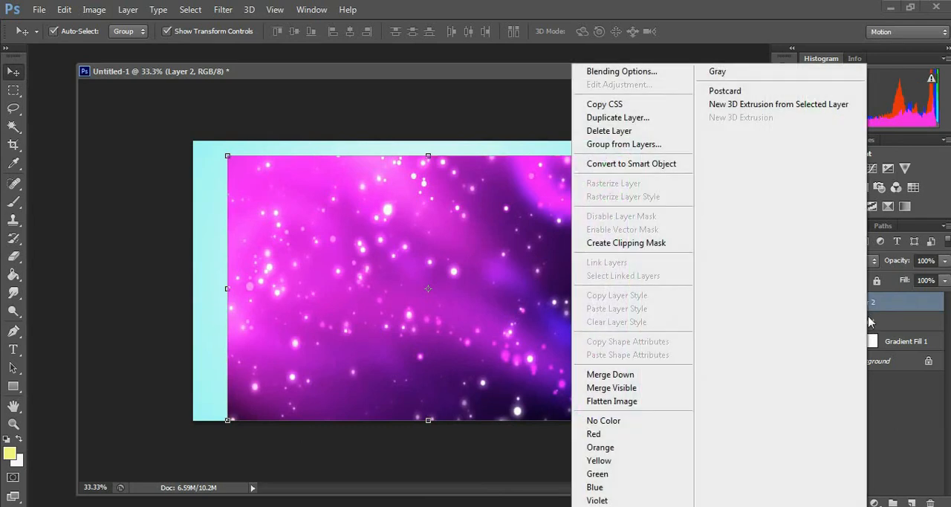
left_click(657, 245)
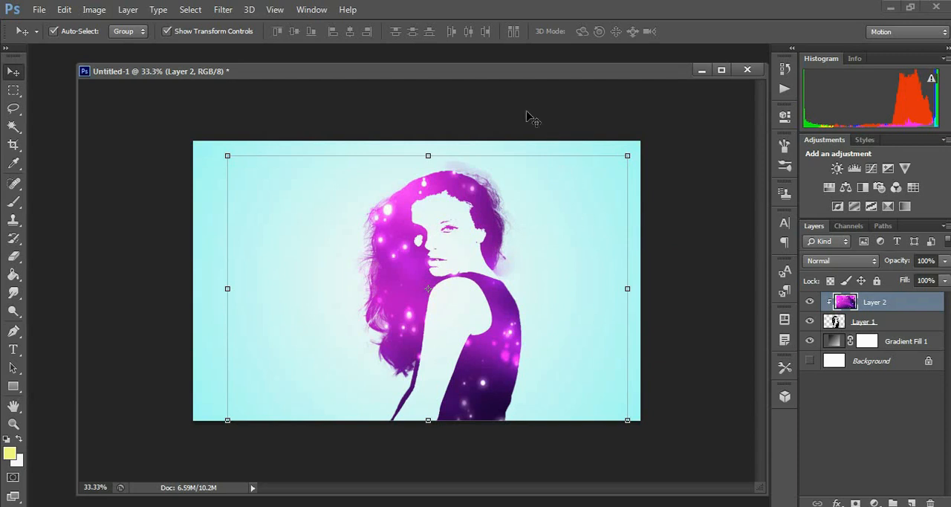
left_click(494, 77)
left_click(513, 111)
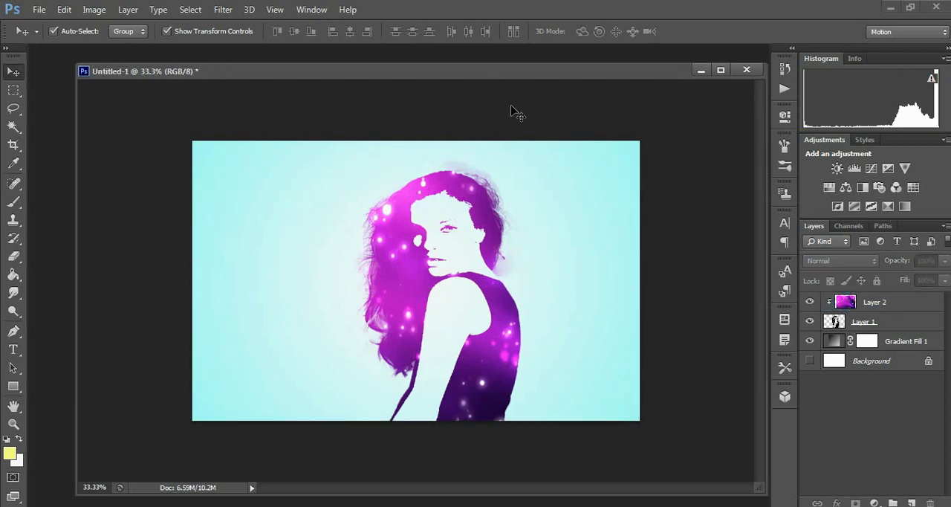
Set Layer 2's blend mode to Linear Dodge (Add)
key("ctrl+plus")
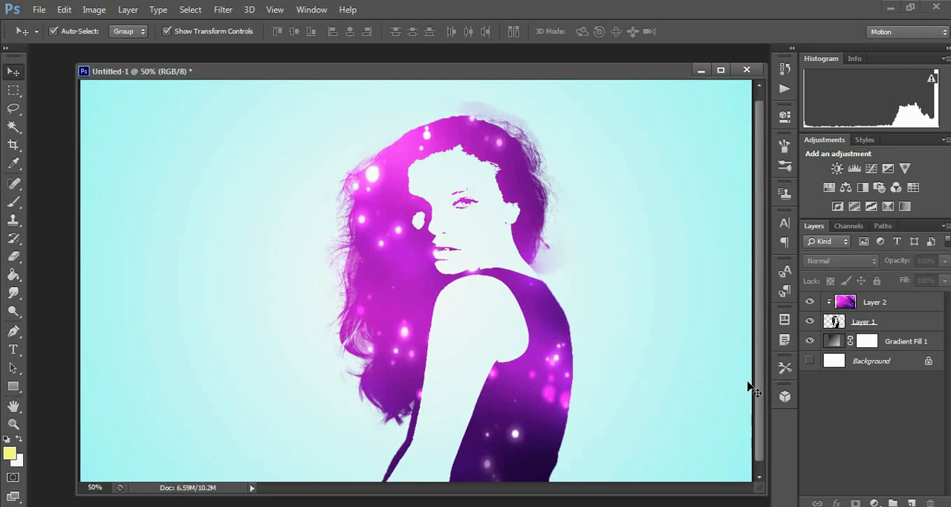
left_click_drag(757, 392, 759, 402)
left_click(861, 301)
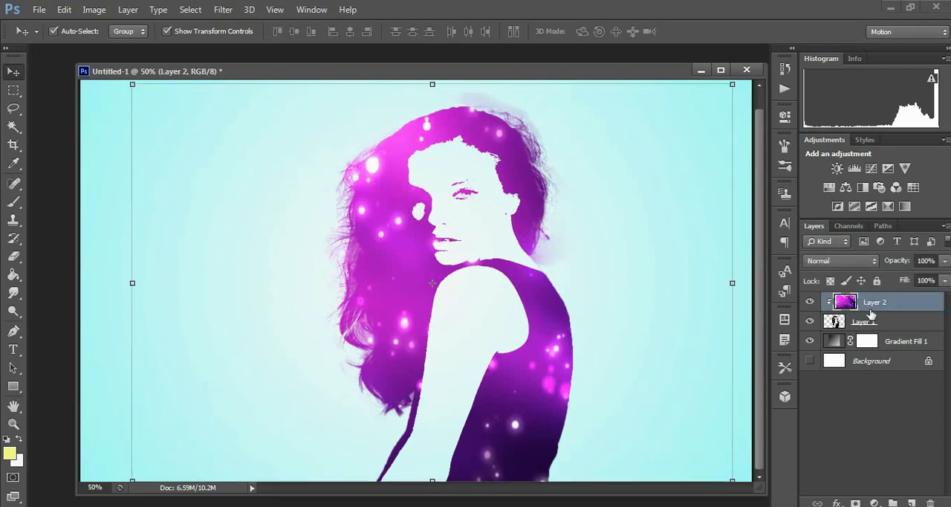
left_click(846, 258)
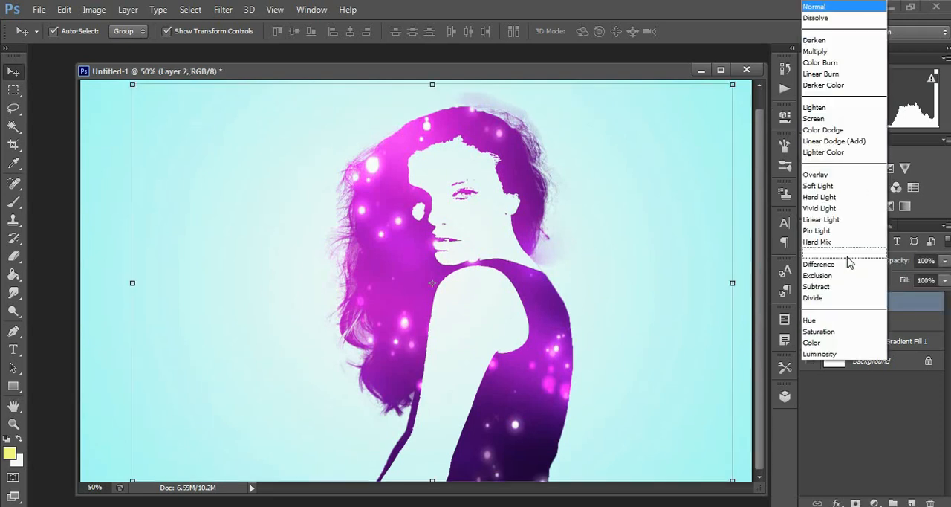
left_click(834, 143)
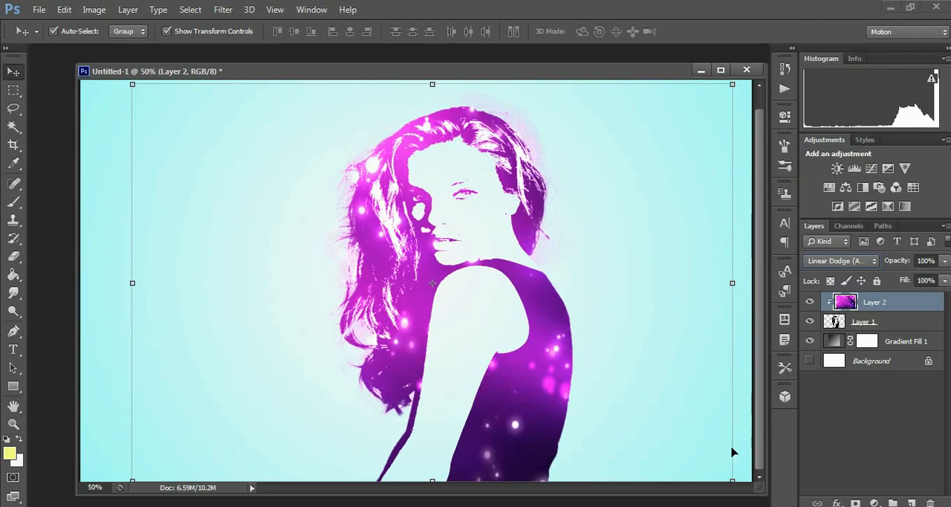
Narrow the galaxy layer from both sides to about 90.81% width and apply the transform
left_click_drag(732, 283, 706, 285)
left_click_drag(134, 282, 160, 295)
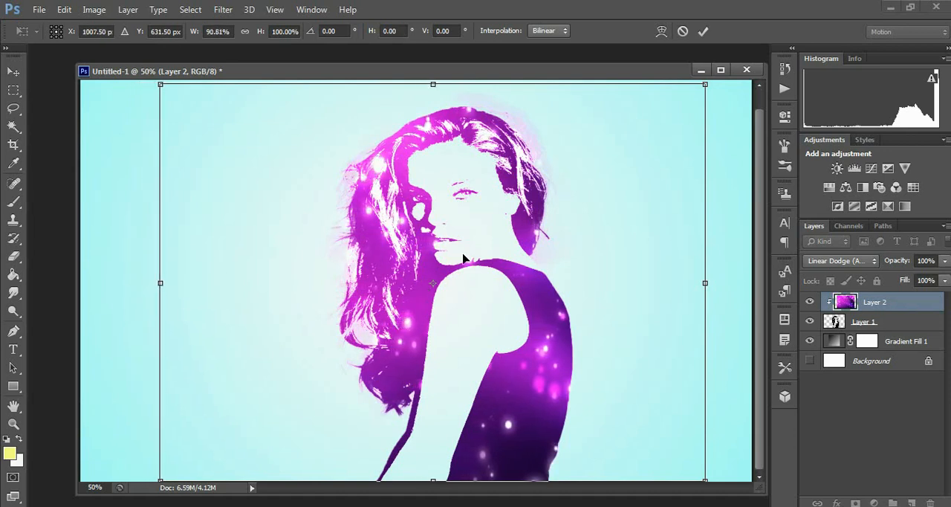
key("Return")
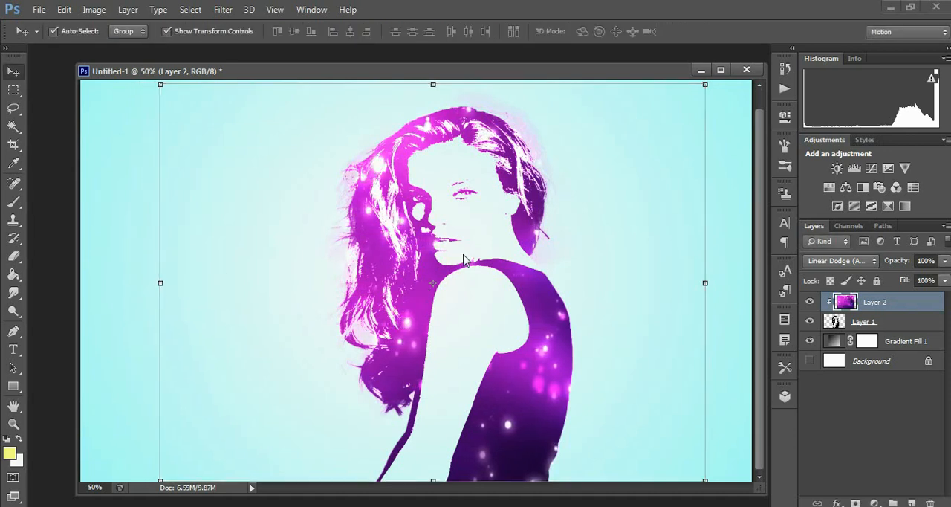
Open the Blending Options of Layer 1 and enable the Outer Glow effect
left_click(861, 324)
right_click(860, 324)
left_click(618, 72)
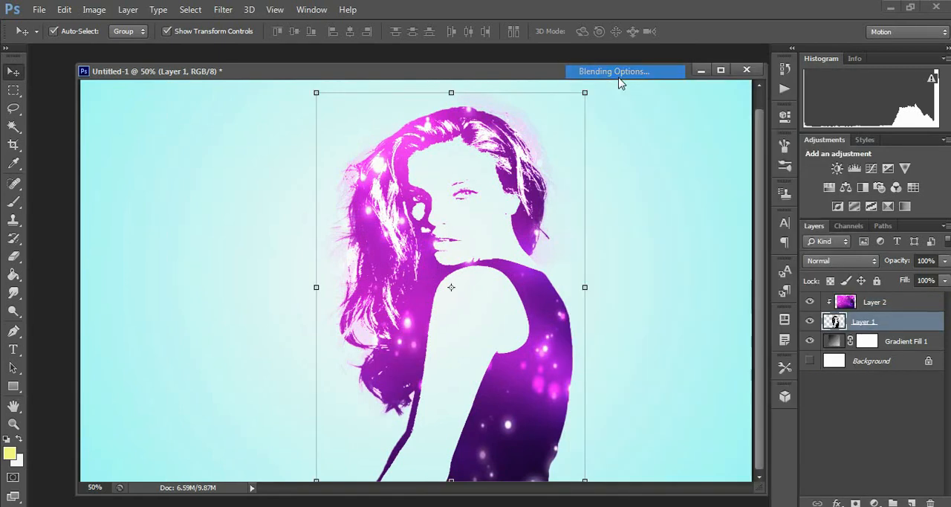
left_click(492, 270)
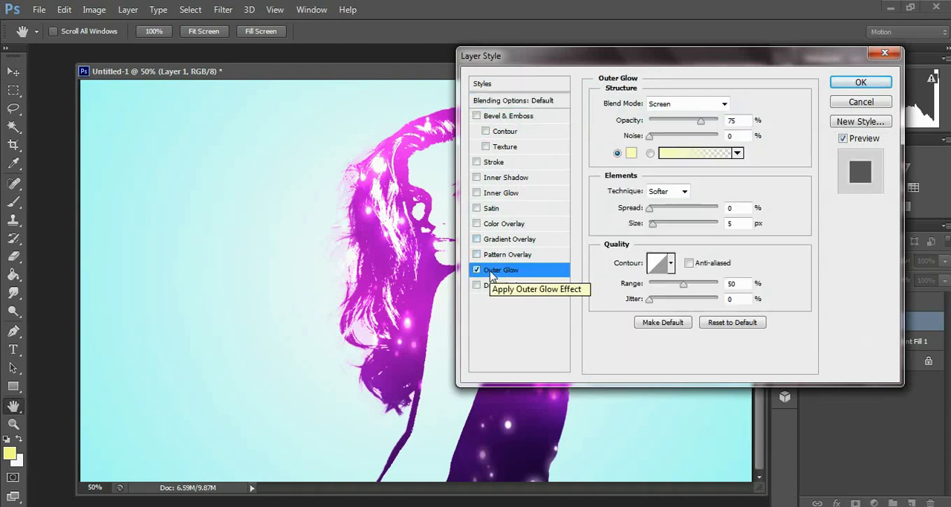
left_click(631, 153)
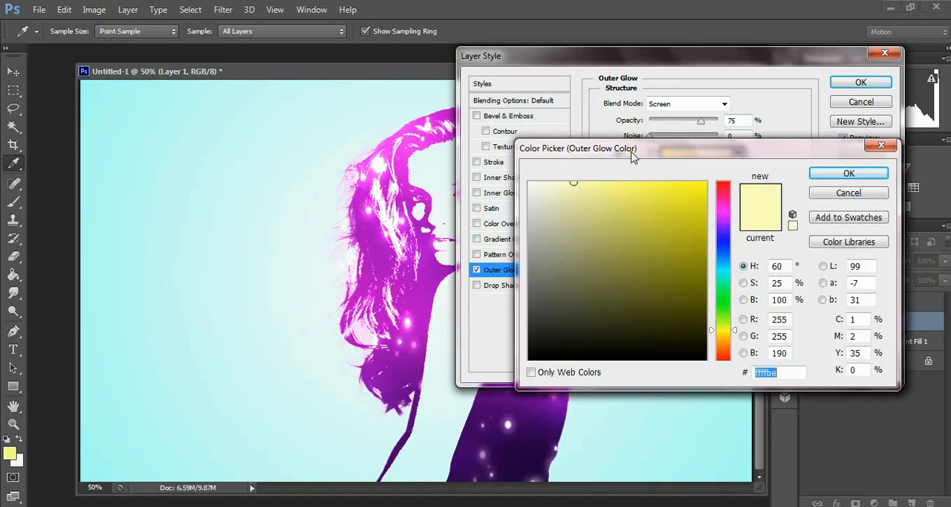
left_click(722, 255)
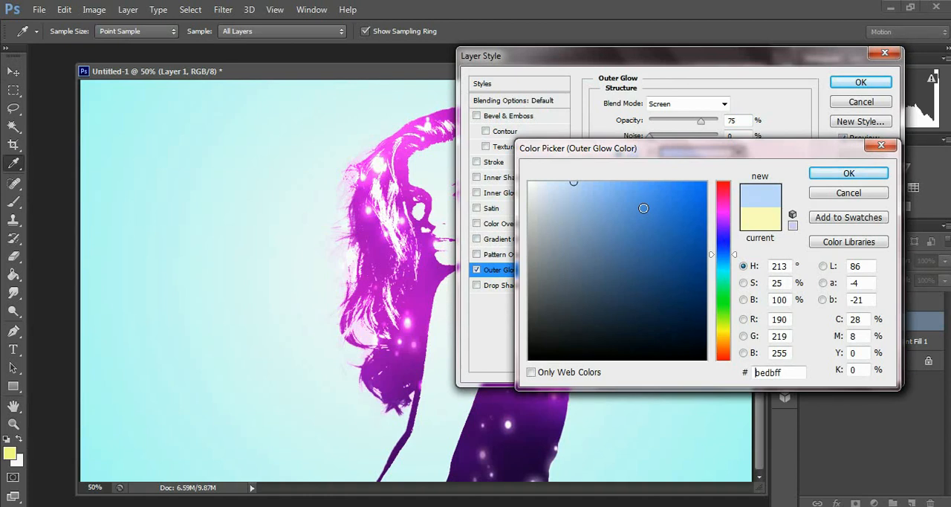
left_click(848, 193)
Set the outer glow's blend mode to Darker Color and its colour to cyan 88fffe
left_click(686, 104)
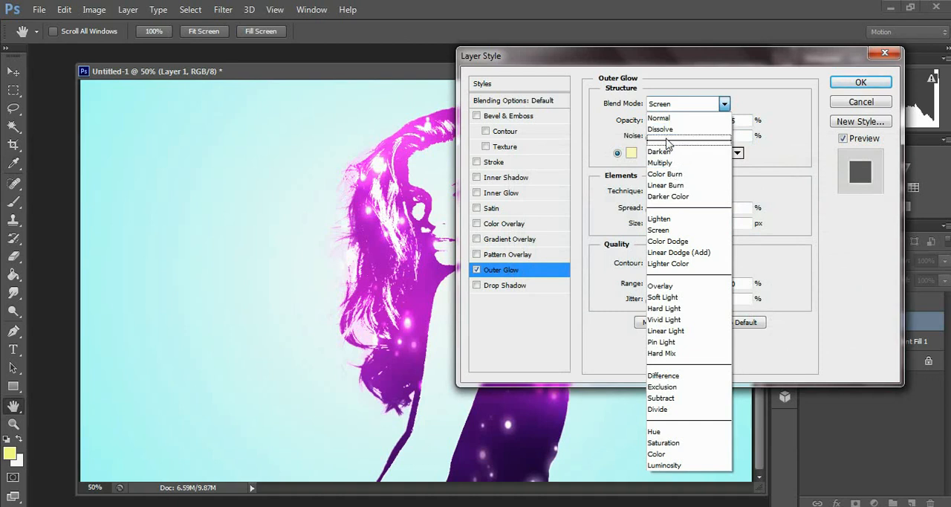
left_click(663, 196)
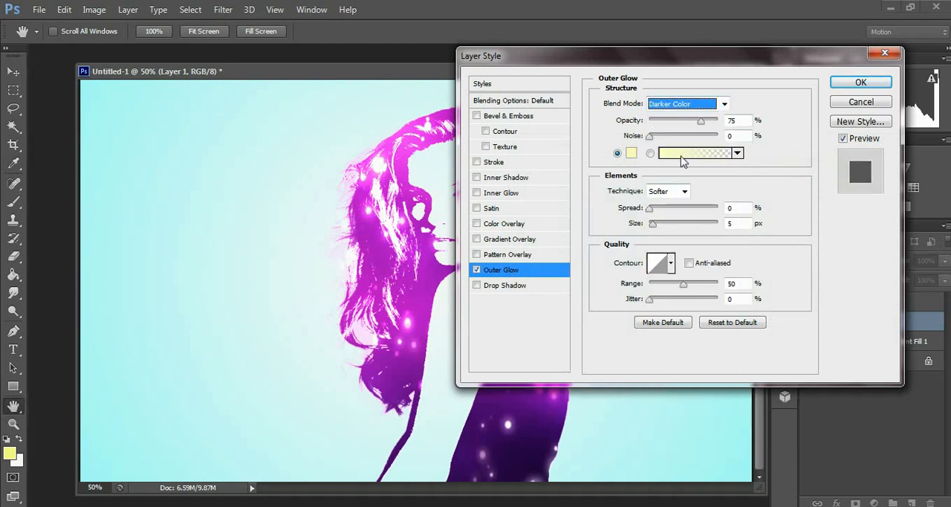
left_click(631, 153)
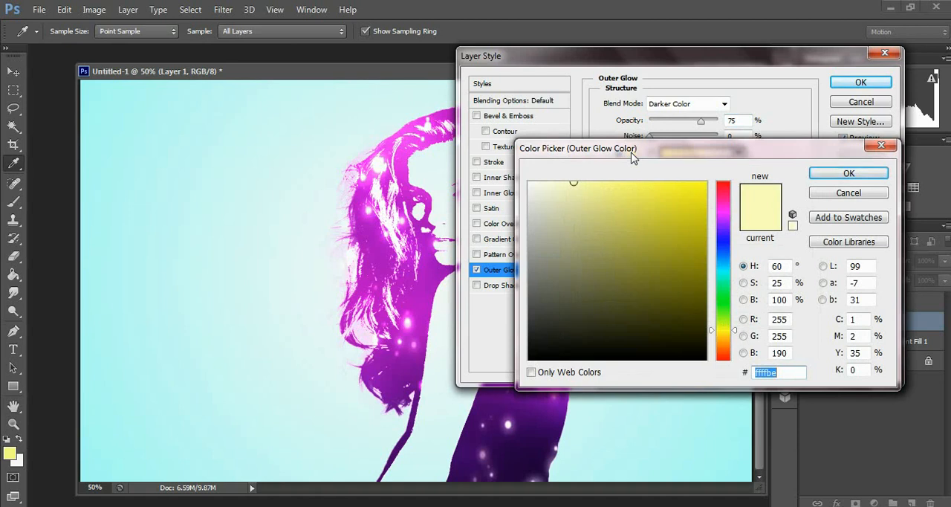
left_click(725, 267)
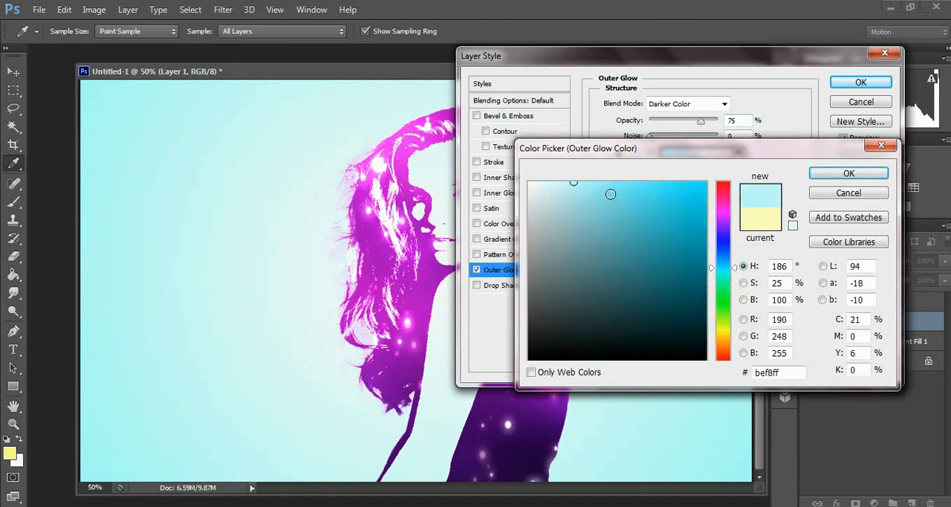
left_click(611, 181)
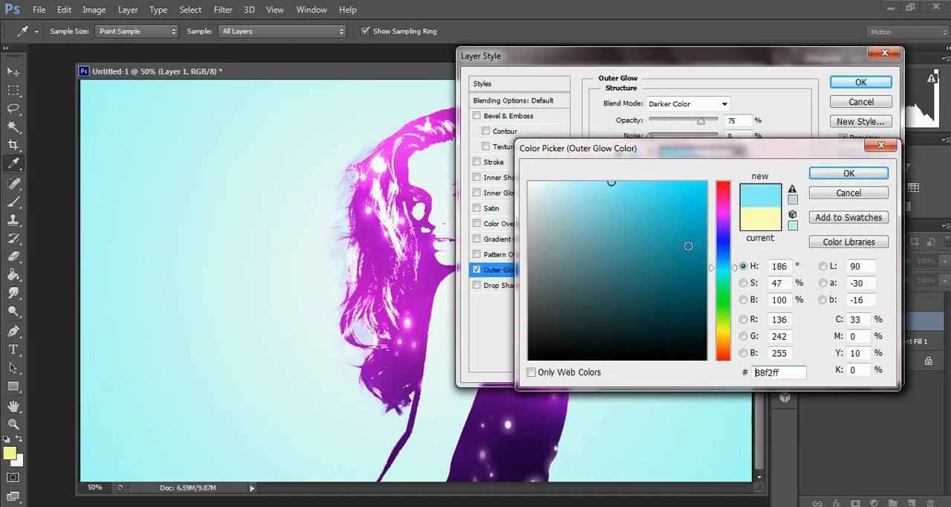
left_click_drag(736, 269, 735, 275)
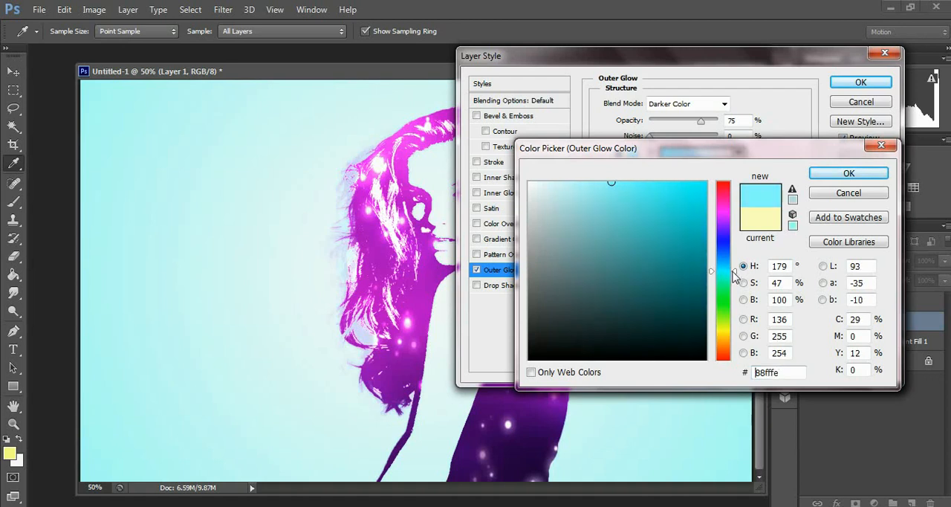
left_click(817, 173)
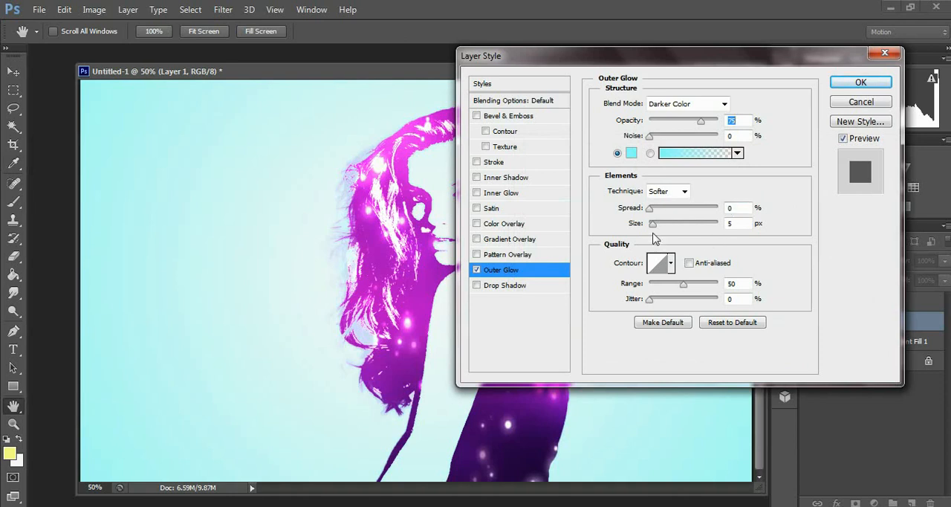
Raise the outer glow's opacity to 100%, switching the effect off and on to compare the portrait with and without it
left_click_drag(702, 121, 714, 122)
left_click_drag(705, 67, 820, 65)
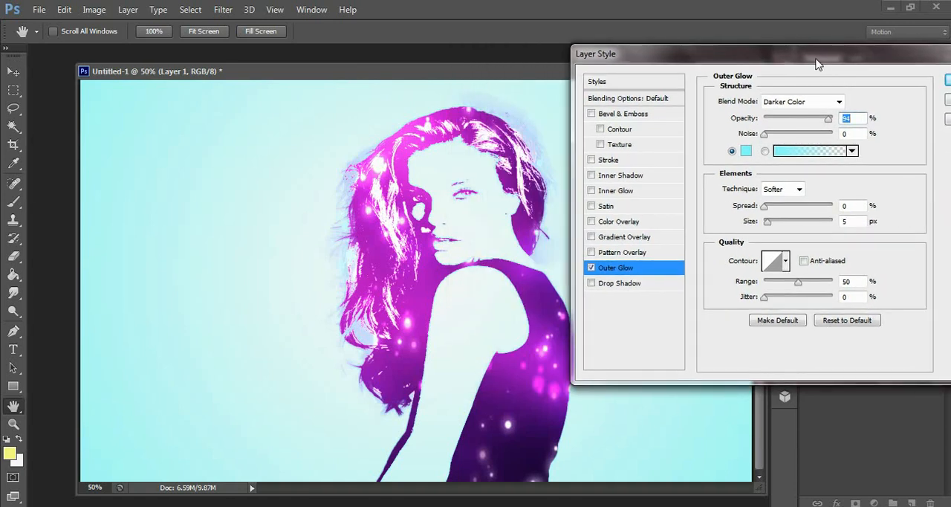
left_click(591, 267)
left_click(592, 267)
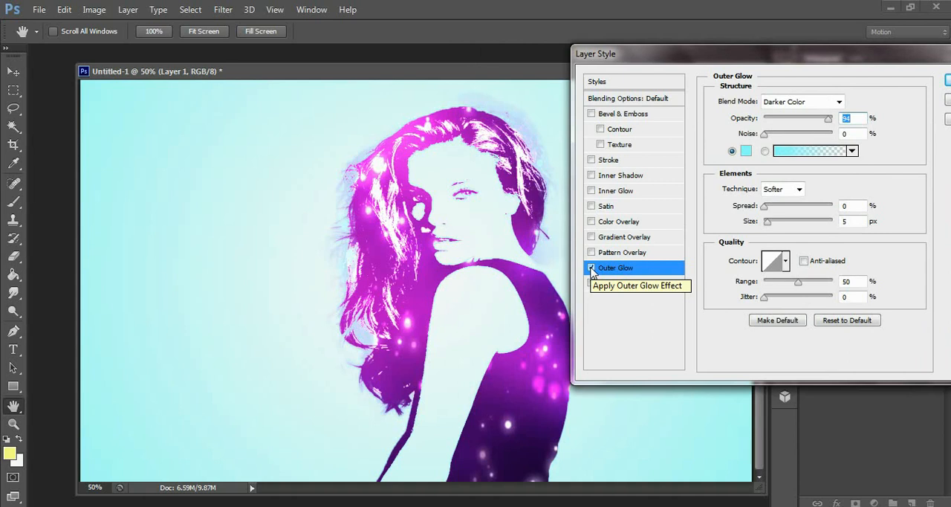
left_click(591, 268)
left_click(592, 267)
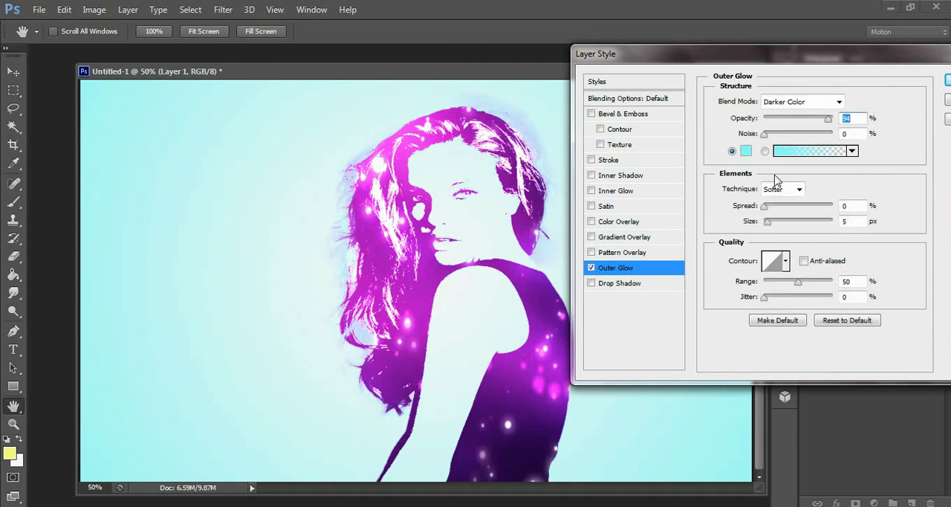
left_click_drag(830, 121, 837, 121)
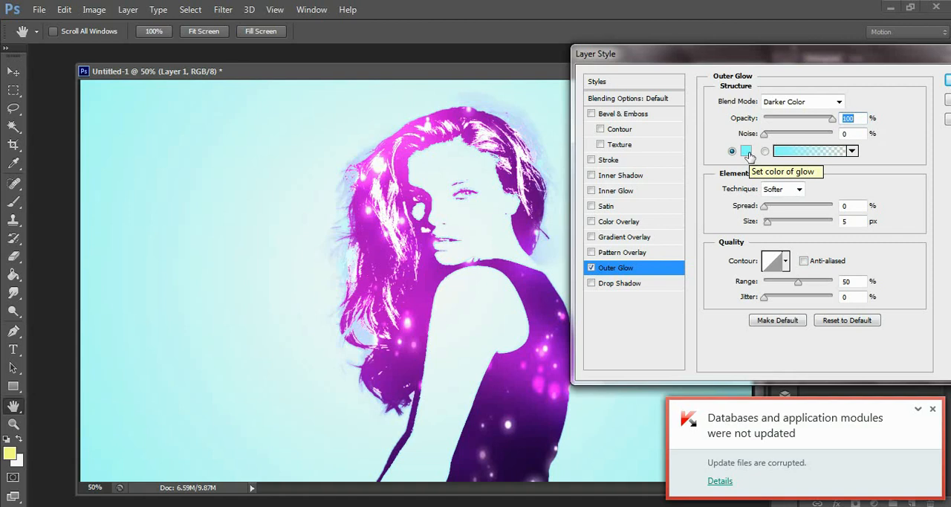
Lighten the outer glow's colour to aefffe and apply the layer style to Layer 1
left_click(747, 151)
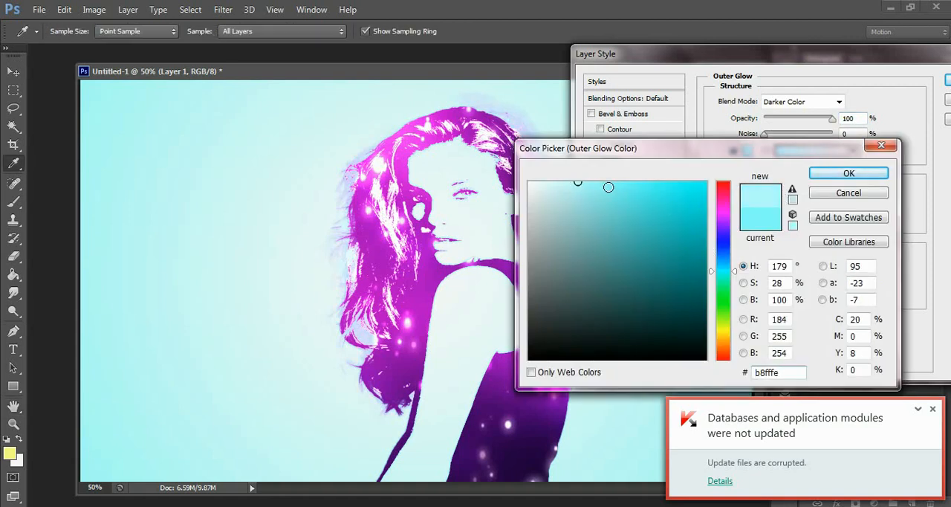
left_click(634, 186)
left_click(586, 184)
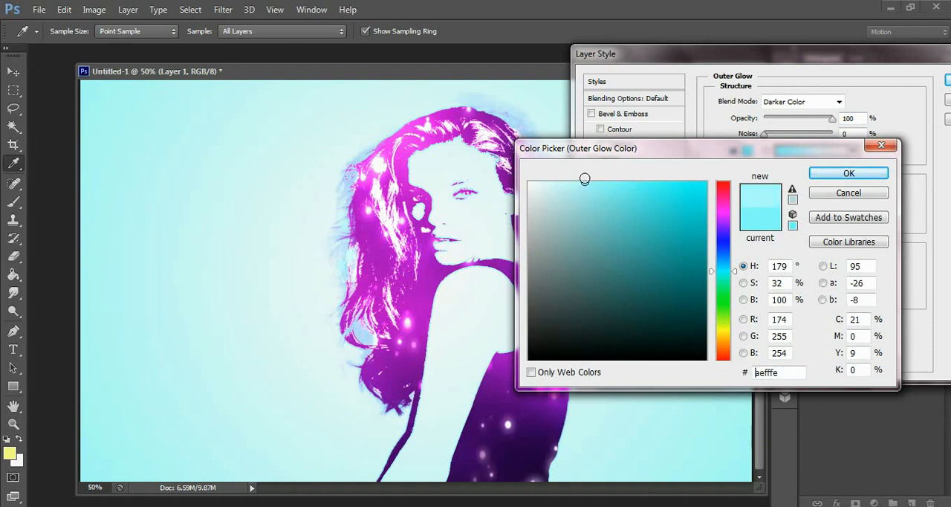
left_click(829, 177)
left_click_drag(792, 61, 724, 65)
left_click(881, 86)
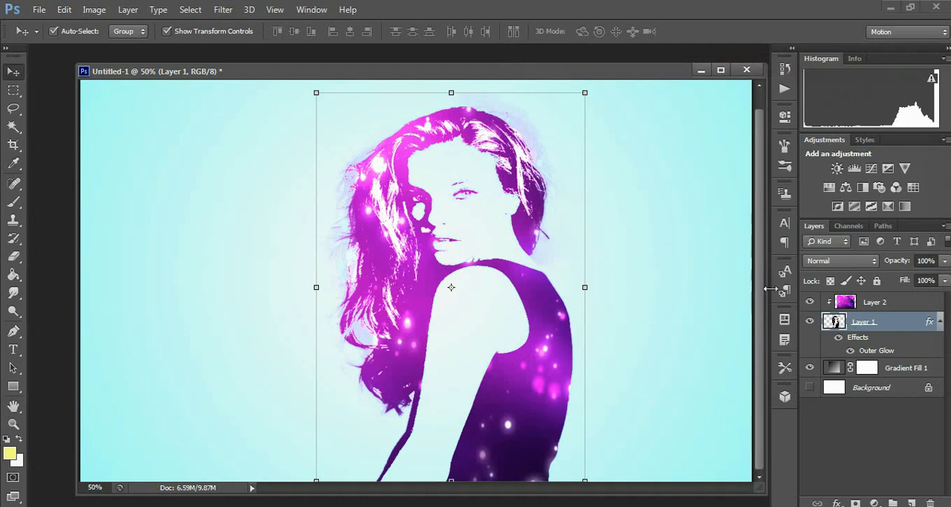
Activate the Eraser Tool and choose a 47 px brush tip for it
left_click(14, 256)
right_click(16, 257)
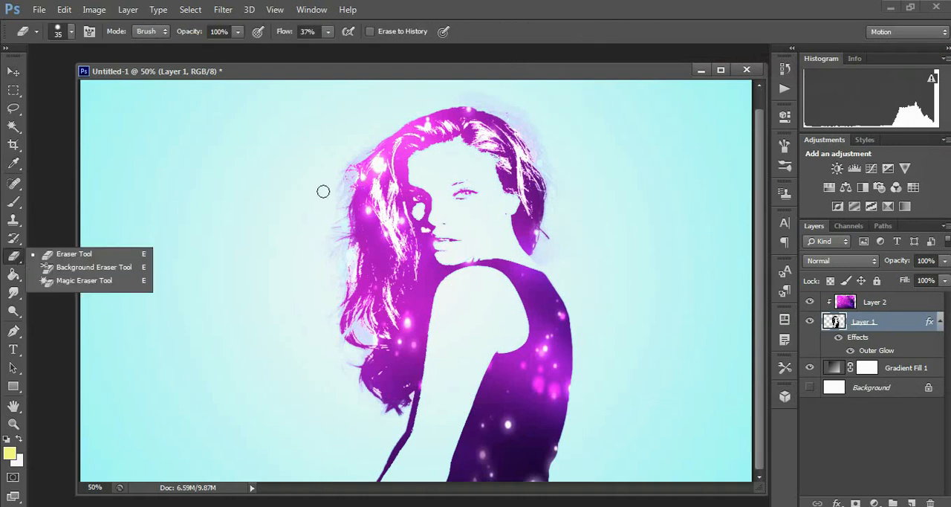
key("bracketright")
key("bracketright")
key("bracketright")
key("bracketright")
key("bracketright")
key("bracketright")
key("bracketright")
key("bracketright")
key("bracketright")
key("bracketright")
key("bracketright")
key("bracketright")
key("bracketright")
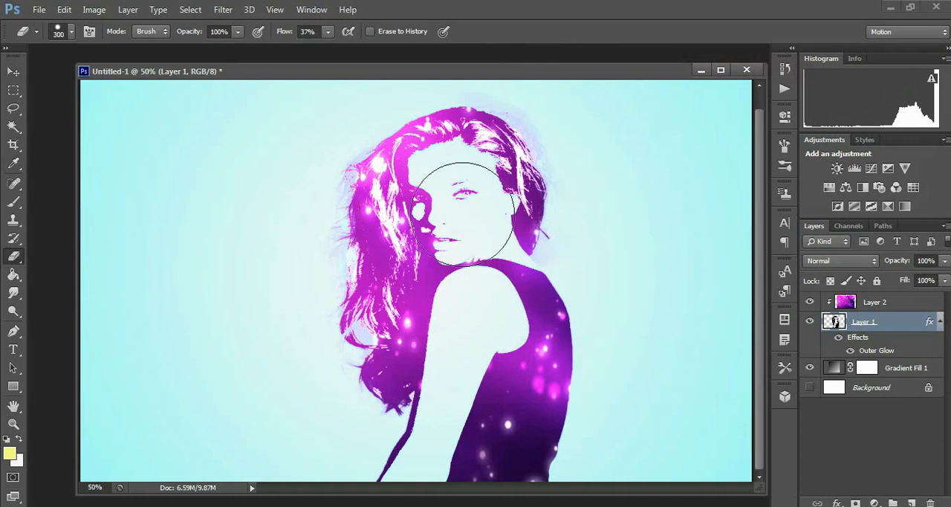
left_click(786, 169)
left_click(558, 187)
left_click(547, 148)
left_click(744, 115)
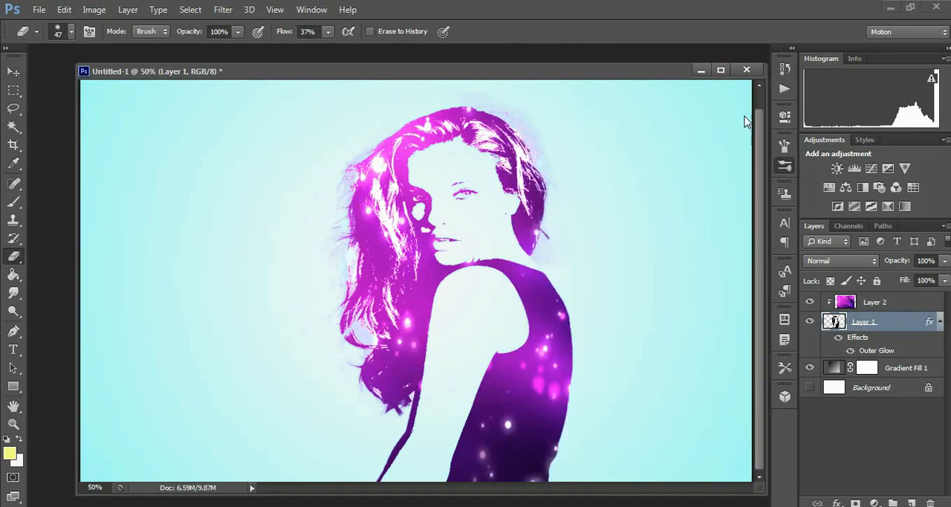
Enlarge the eraser brush and erase the faint haze beside the upper part of the hair's left edge
key("bracketright")
key("bracketright")
key("bracketright")
key("bracketright")
key("bracketright")
key("bracketright")
key("bracketright")
key("bracketright")
key("bracketright")
key("bracketright")
key("bracketright")
key("bracketright")
key("bracketleft")
key("bracketleft")
mouse_move(317, 190)
left_mouse_down()
mouse_move(309, 214)
mouse_move(320, 196)
mouse_move(307, 245)
mouse_move(322, 265)
mouse_move(314, 271)
mouse_move(315, 198)
mouse_move(327, 154)
left_mouse_up()
Reduce the eraser brush to 90 px and erase the loose curl at the lower left of the hair
key("bracketleft")
key("bracketleft")
key("bracketleft")
key("bracketleft")
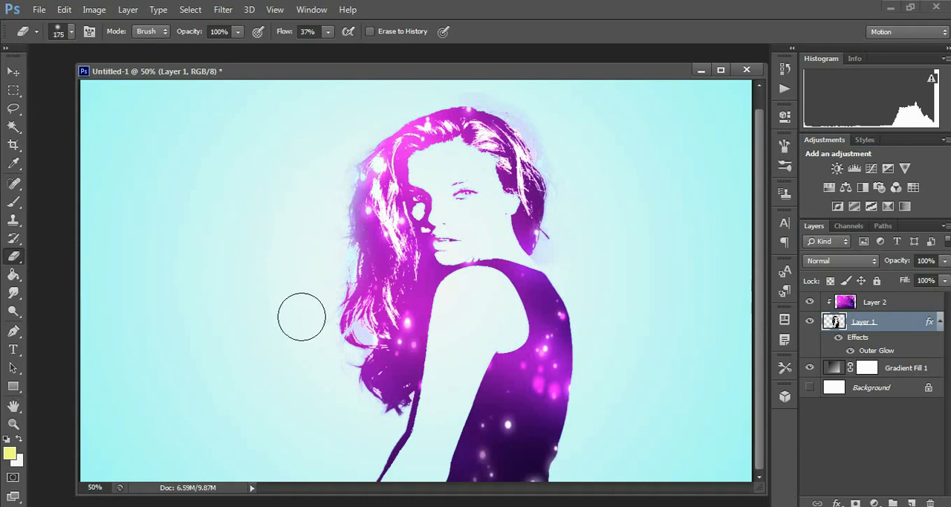
key("bracketleft")
key("bracketleft")
key("bracketleft")
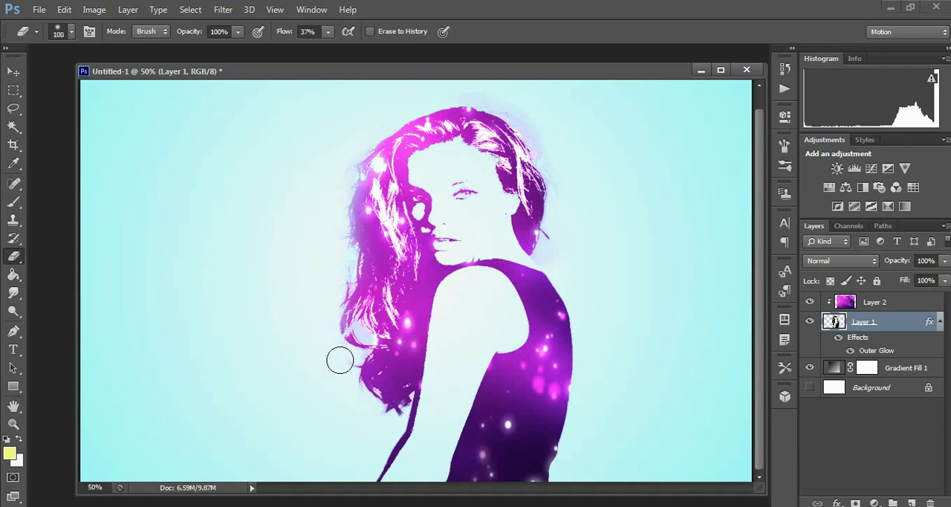
mouse_move(363, 335)
left_mouse_down()
mouse_move(335, 380)
mouse_move(362, 342)
mouse_move(355, 365)
left_mouse_up()
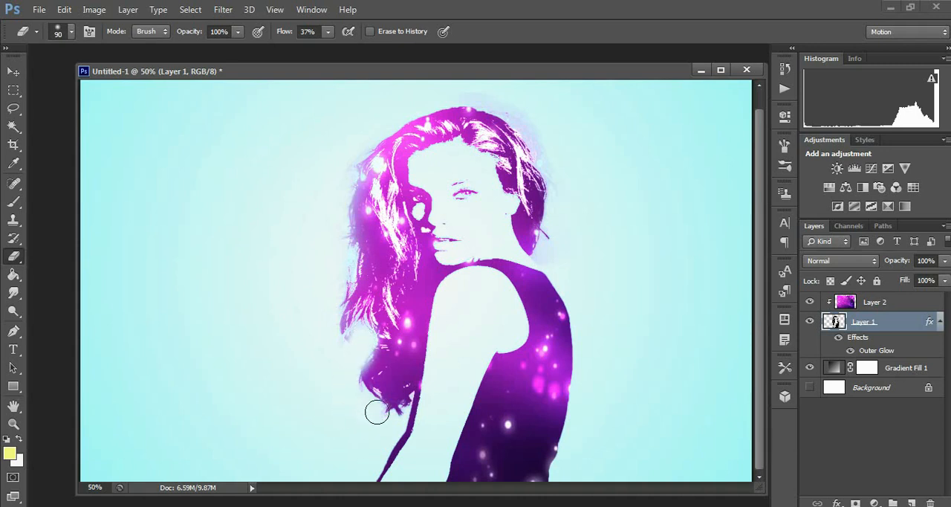
Try erasing the haze along the middle of the hair's left edge and undo the last two strokes
mouse_move(336, 286)
left_mouse_down()
mouse_move(343, 221)
mouse_move(344, 240)
mouse_move(324, 255)
left_mouse_up()
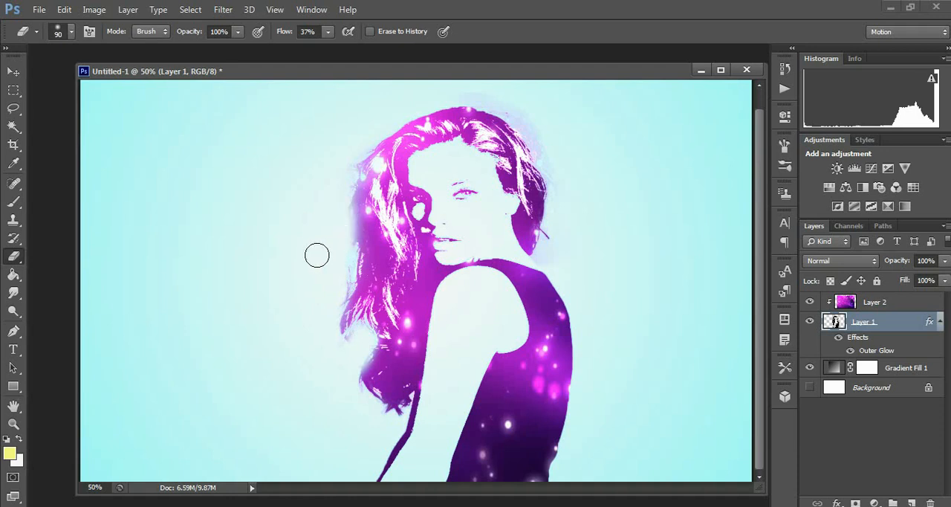
key("ctrl+alt+z")
key("ctrl+alt+z")
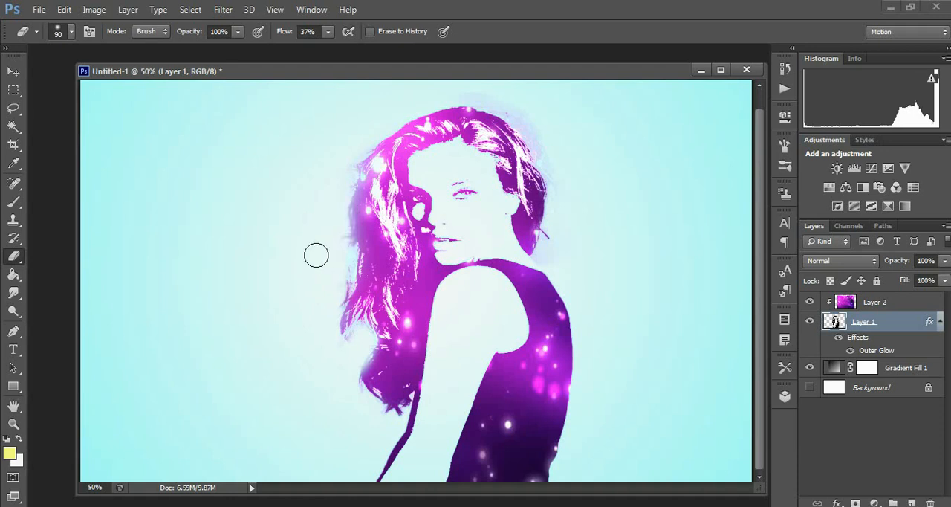
Lower the eraser's flow to 26% and erase the haze around the crown and right side of the head, plus the stray strand above the shoulder
left_click(328, 31)
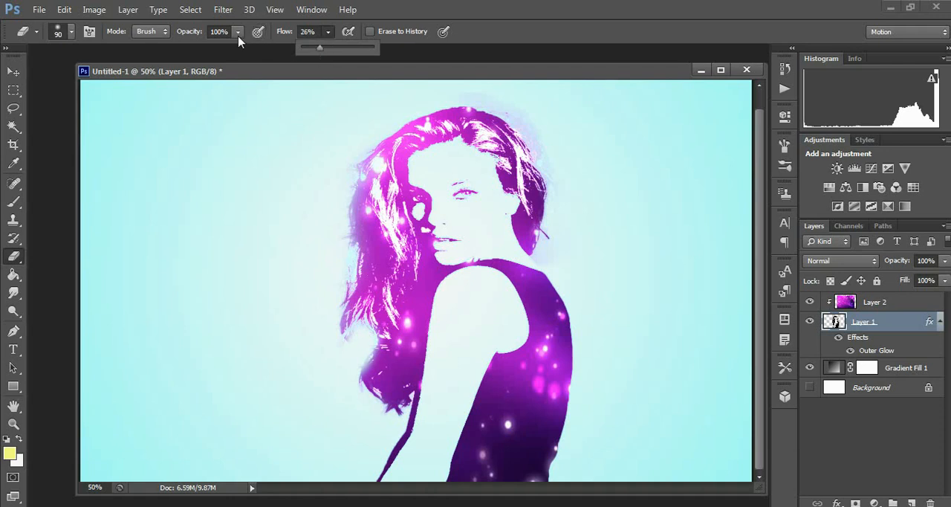
mouse_move(457, 91)
left_mouse_down()
mouse_move(520, 110)
mouse_move(460, 88)
mouse_move(516, 106)
mouse_move(489, 95)
mouse_move(535, 126)
mouse_move(509, 109)
mouse_move(556, 152)
mouse_move(528, 121)
mouse_move(555, 169)
mouse_move(503, 111)
mouse_move(558, 166)
mouse_move(550, 163)
mouse_move(561, 198)
left_mouse_up()
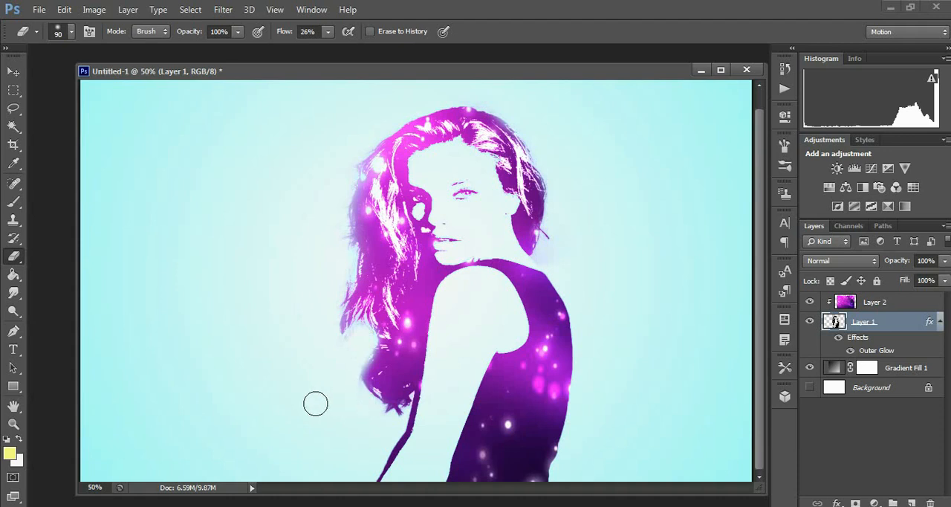
left_click(13, 70)
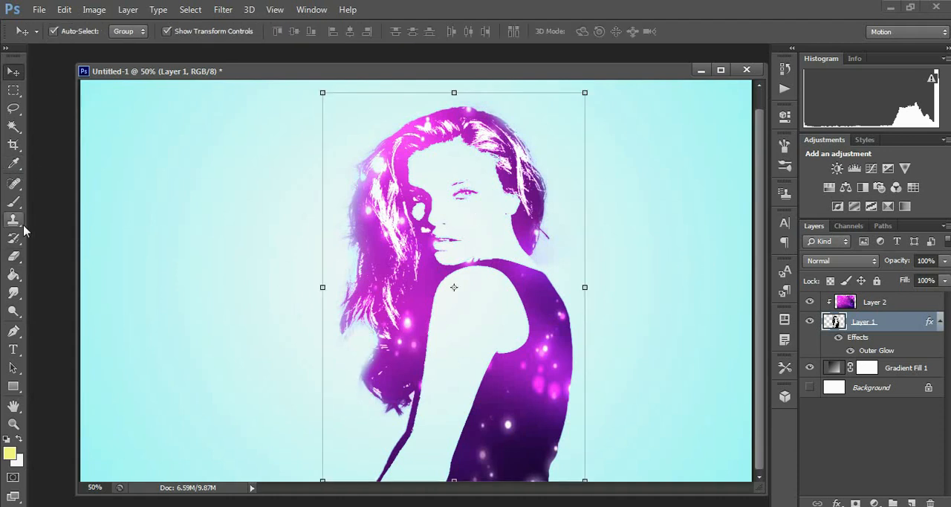
left_click(13, 255)
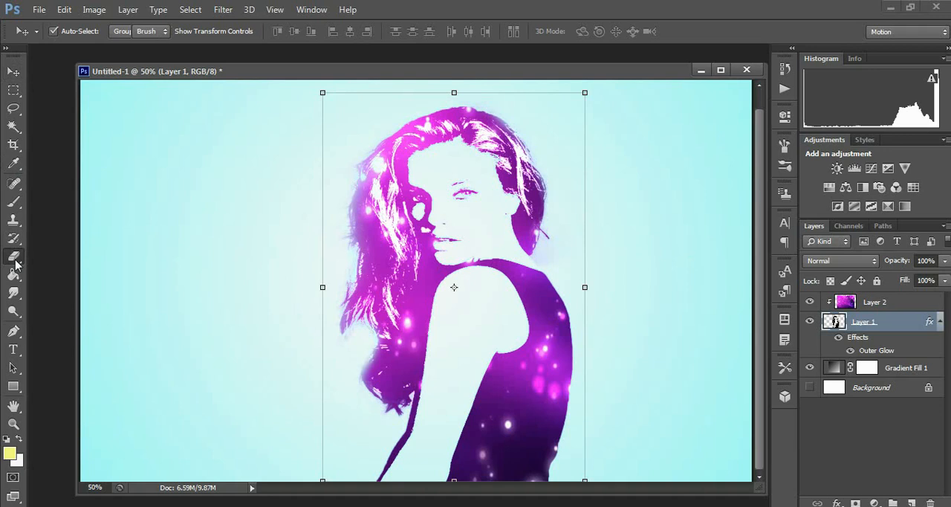
left_click(556, 241)
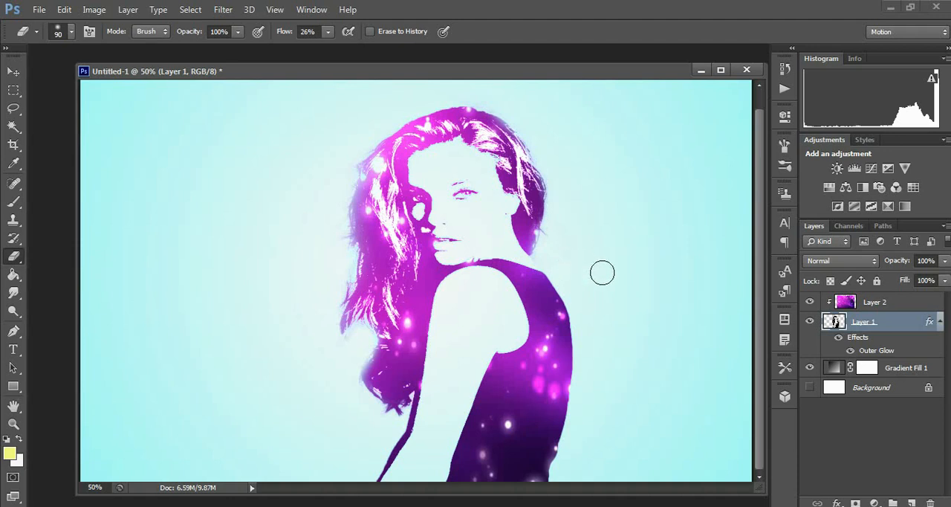
key("ctrl+minus")
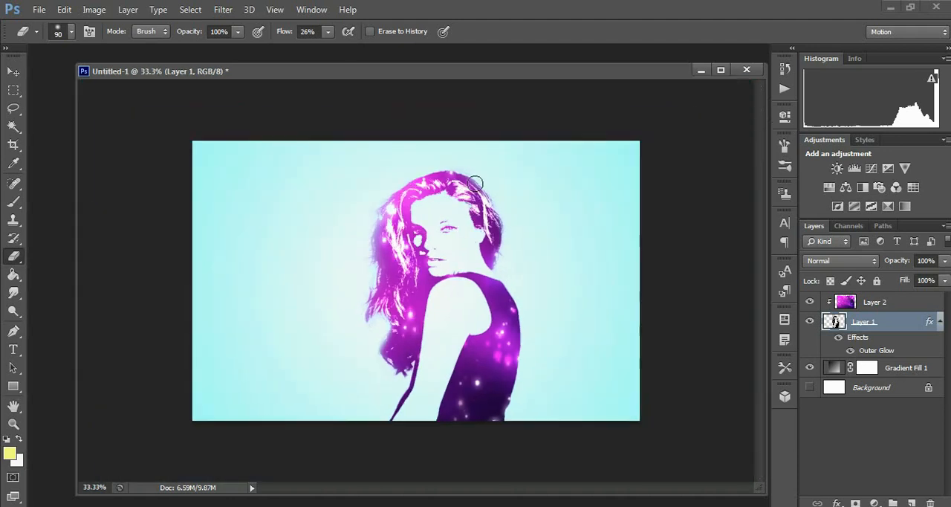
left_click(13, 71)
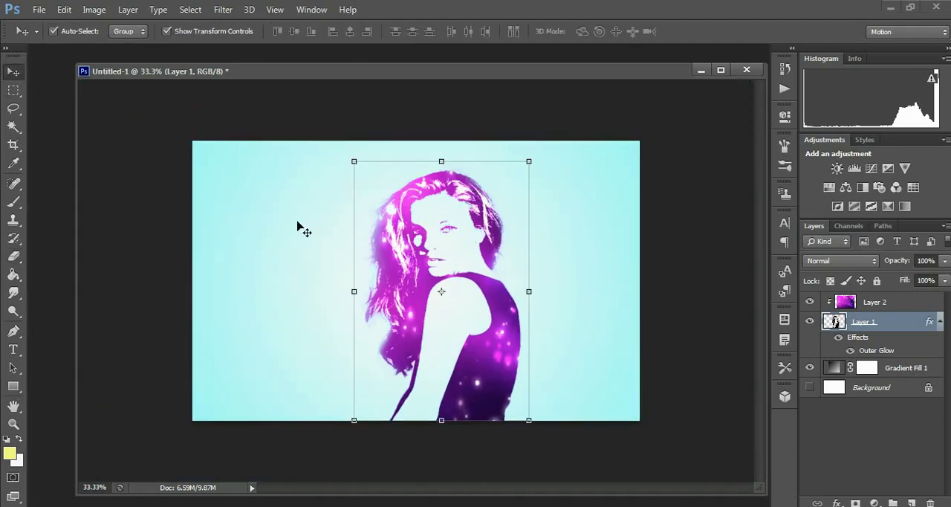
right_click(858, 331)
left_click(609, 69)
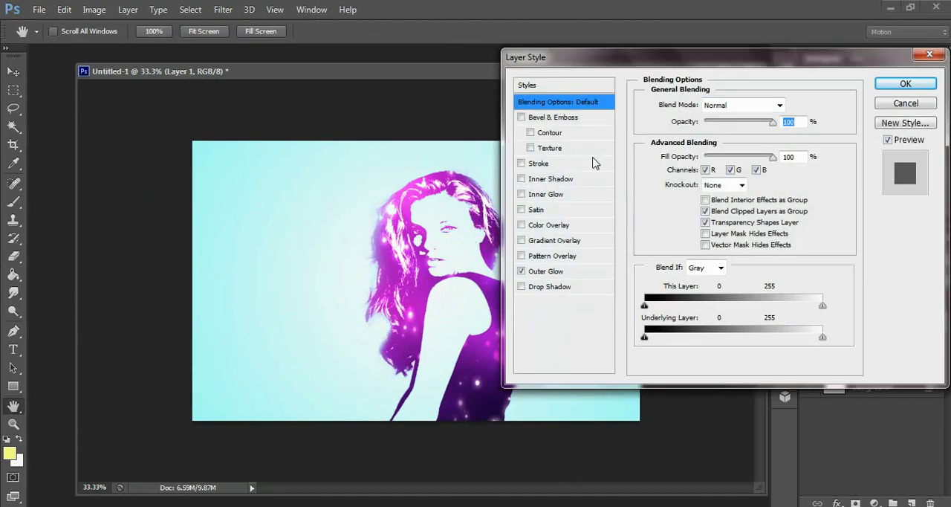
left_click(550, 272)
left_click(761, 126)
left_click(699, 226)
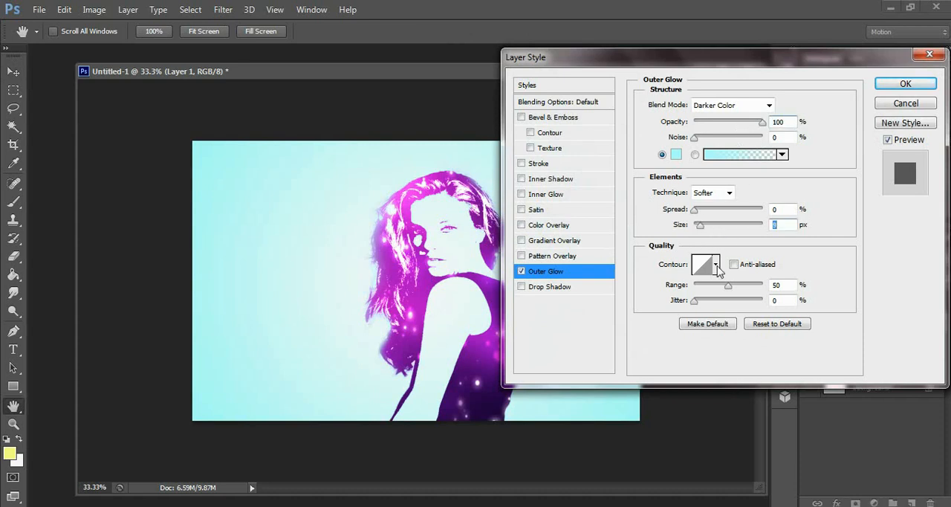
left_click(894, 105)
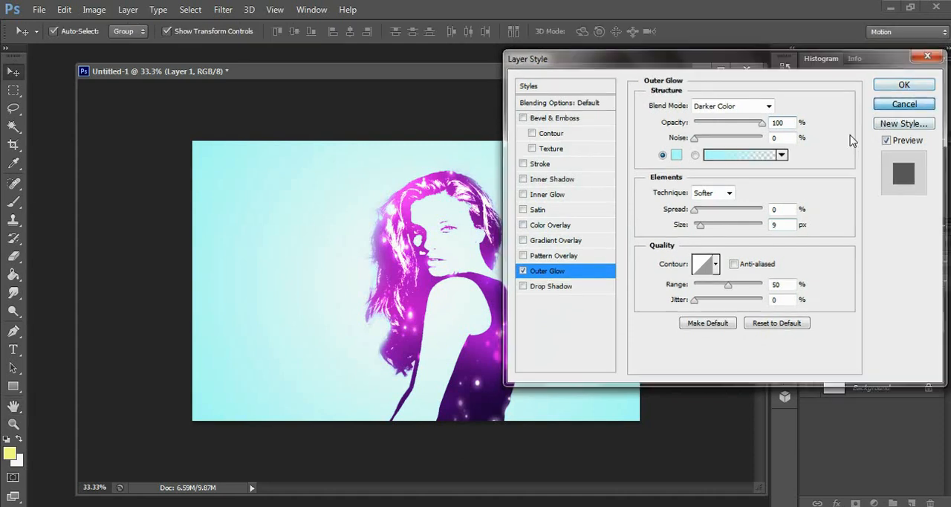
Switch to the galaxy 2.psd document
left_click(490, 506)
left_click_drag(642, 474, 663, 453)
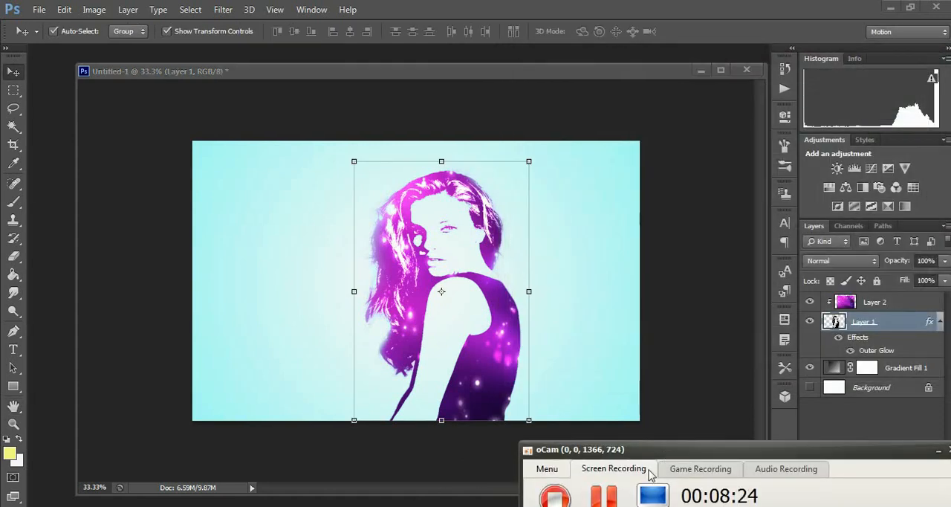
left_click(604, 496)
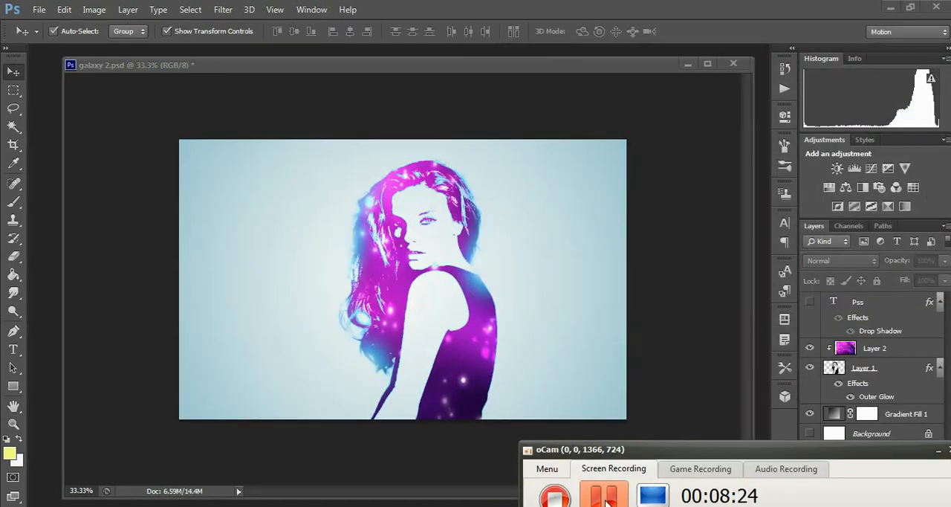
left_click(497, 70)
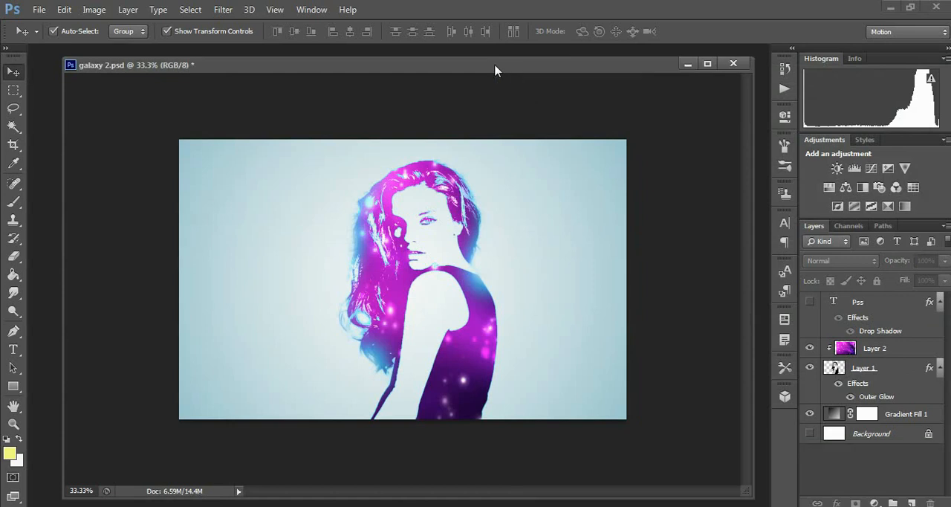
right_click(857, 369)
left_click(611, 70)
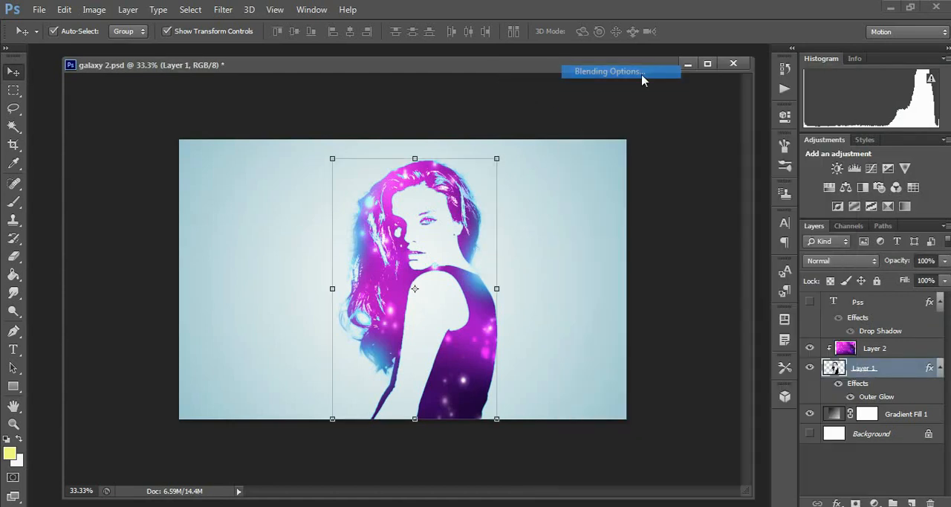
left_click(575, 274)
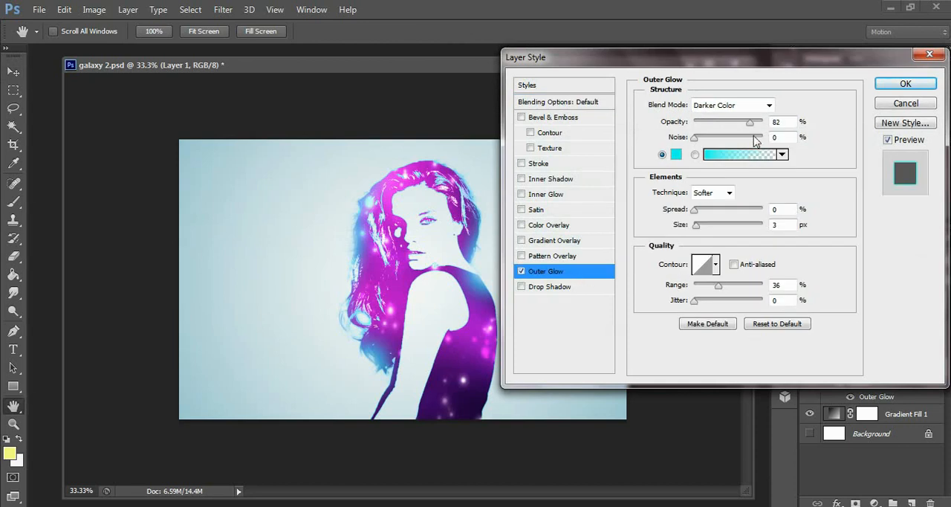
left_click_drag(751, 126, 769, 126)
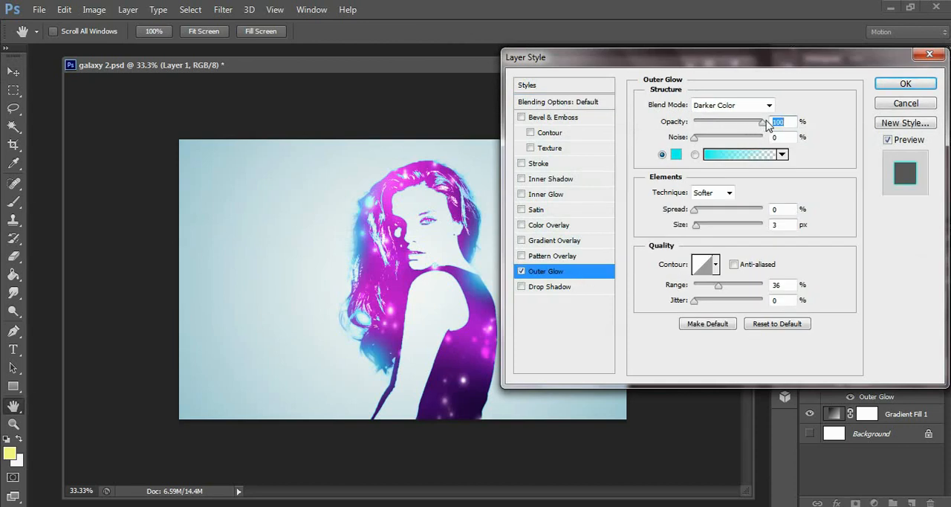
left_click_drag(747, 67, 754, 65)
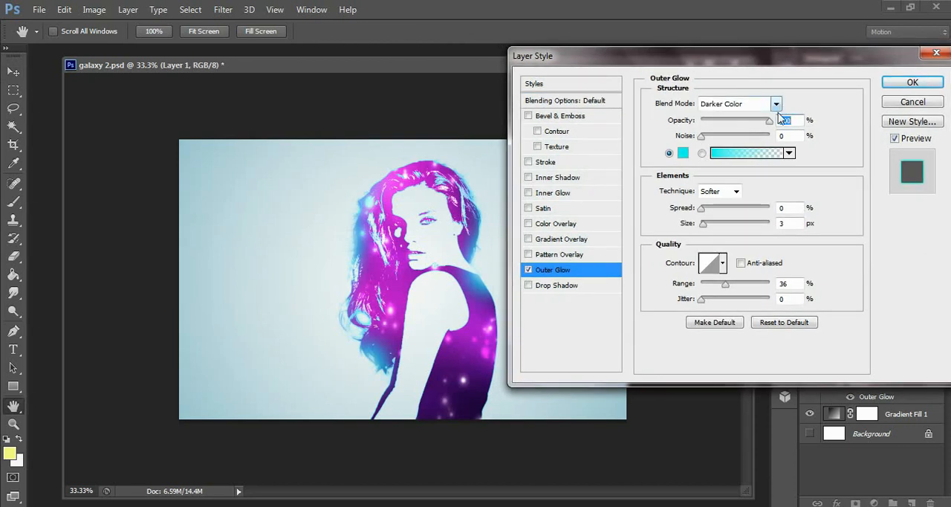
mouse_move(703, 228)
left_mouse_down()
mouse_move(717, 231)
mouse_move(698, 236)
left_mouse_up()
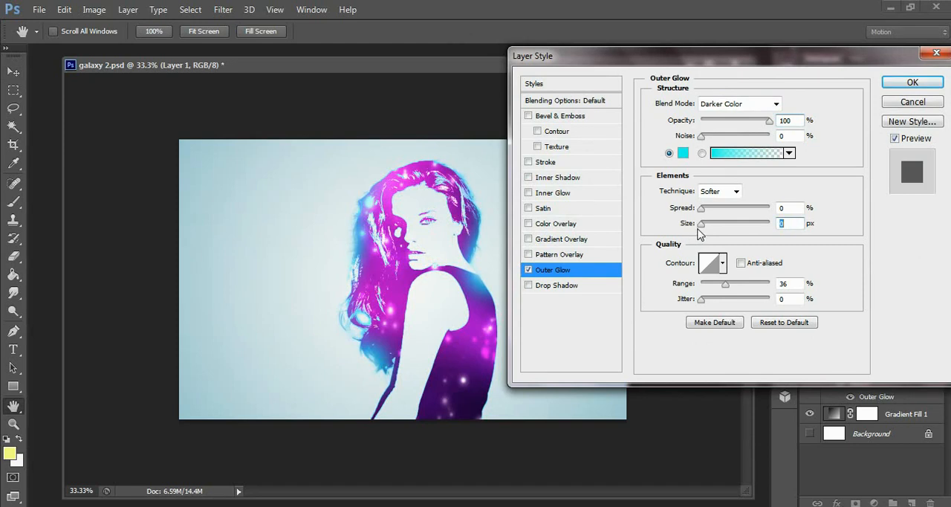
left_click_drag(704, 230, 707, 231)
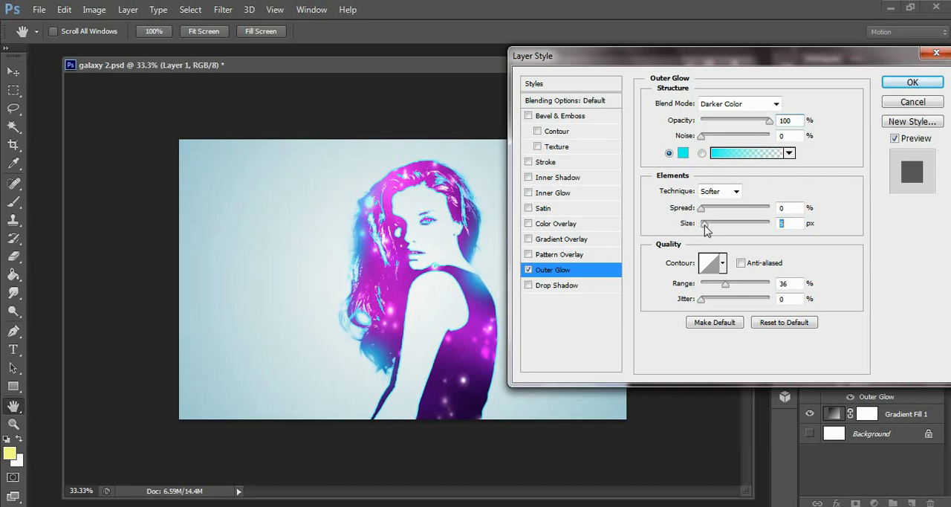
left_click(899, 103)
Set the size of Layer 1's outer glow to 7 px in the layer style settings
right_click(892, 368)
left_click(646, 72)
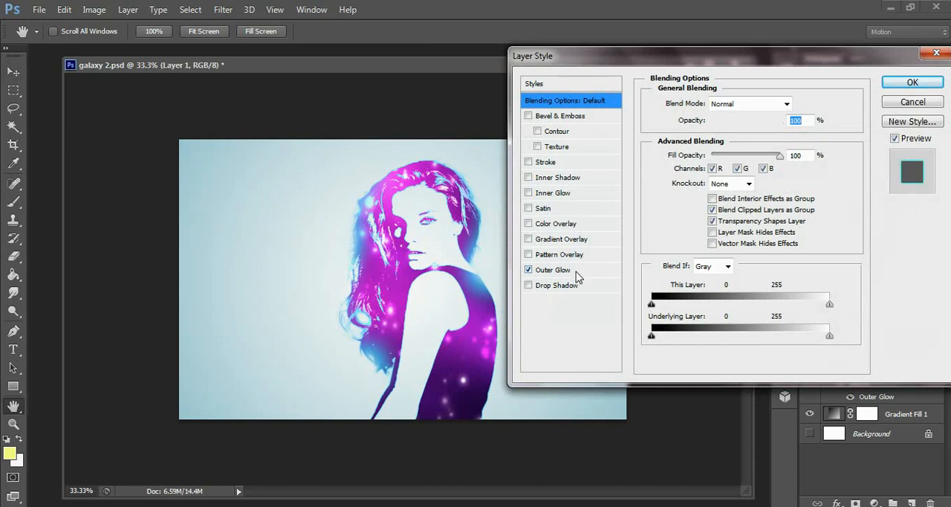
left_click(572, 270)
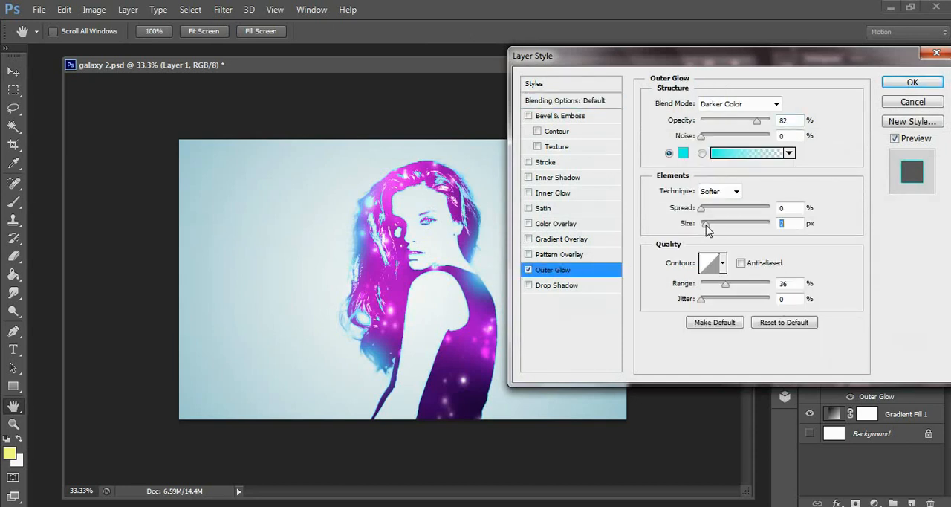
mouse_move(707, 230)
left_mouse_down()
mouse_move(692, 236)
mouse_move(705, 226)
left_mouse_up()
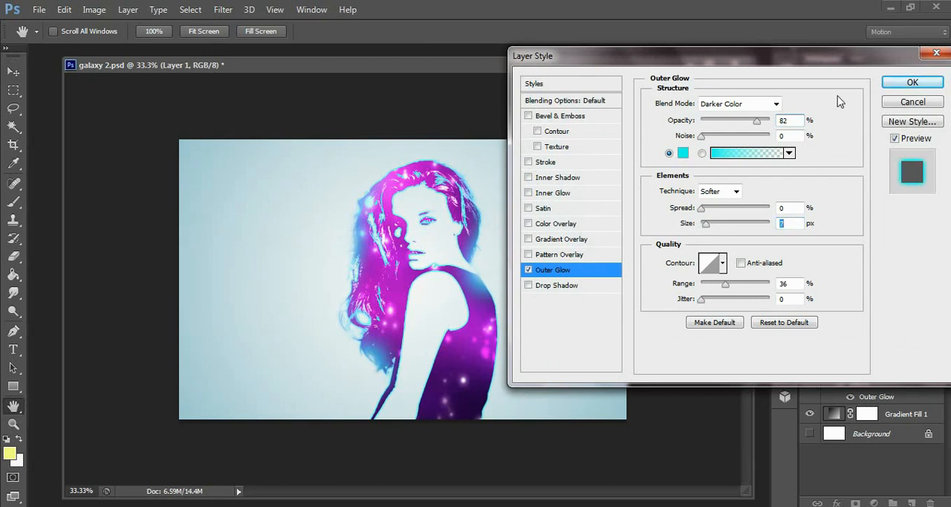
Add an inner shadow to Layer 1 and set its colour to white ffffff
left_click(558, 179)
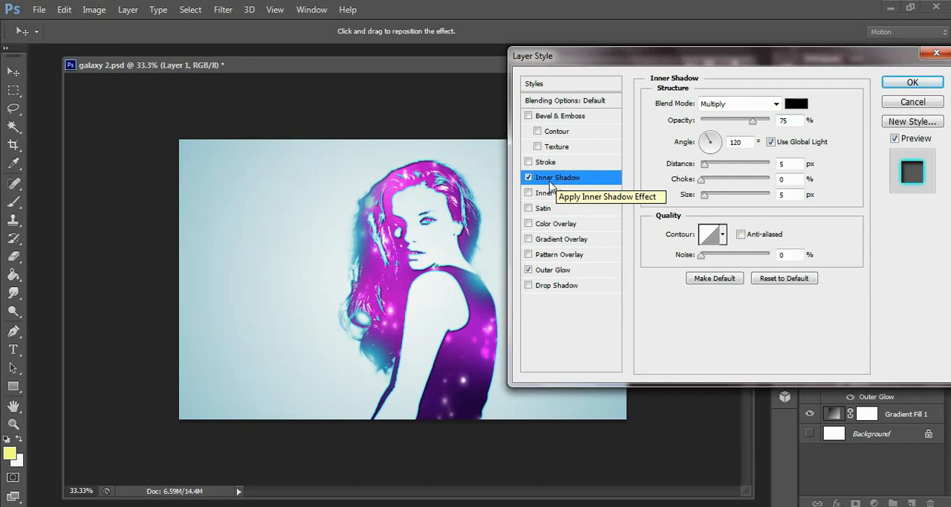
left_click(795, 104)
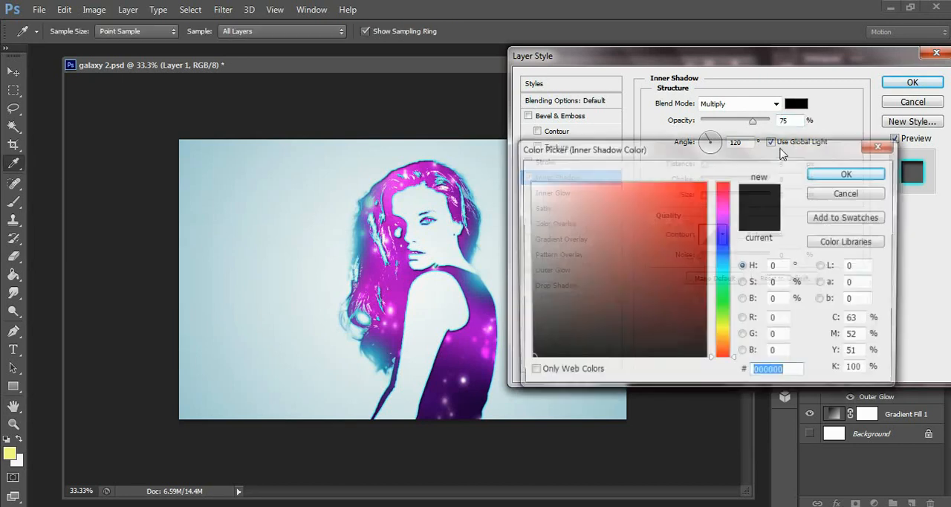
left_click(532, 185)
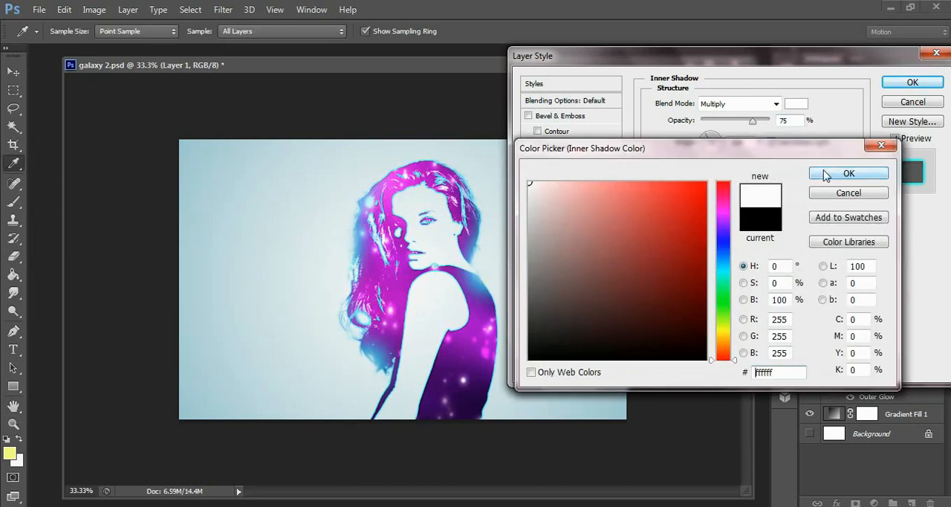
left_click(848, 172)
Set the inner shadow's opacity to 100%, distance 18 px, choke 9% and size 32 px, switching the effect off and on to compare
left_click_drag(752, 120, 774, 122)
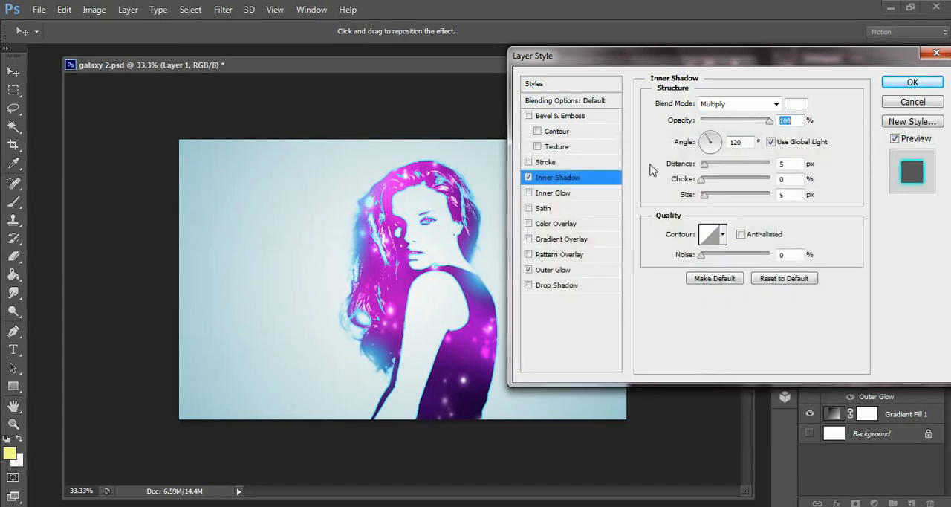
left_click_drag(701, 179, 713, 193)
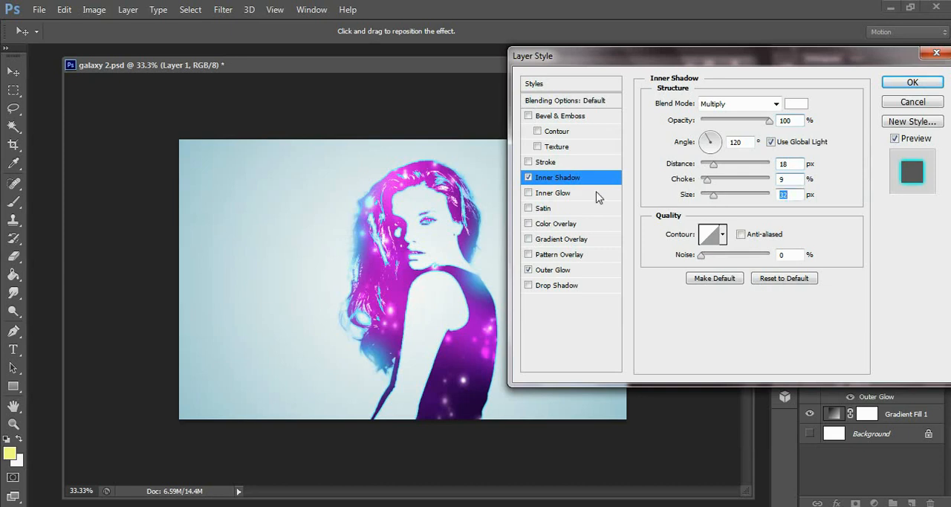
left_click(529, 178)
left_click(529, 178)
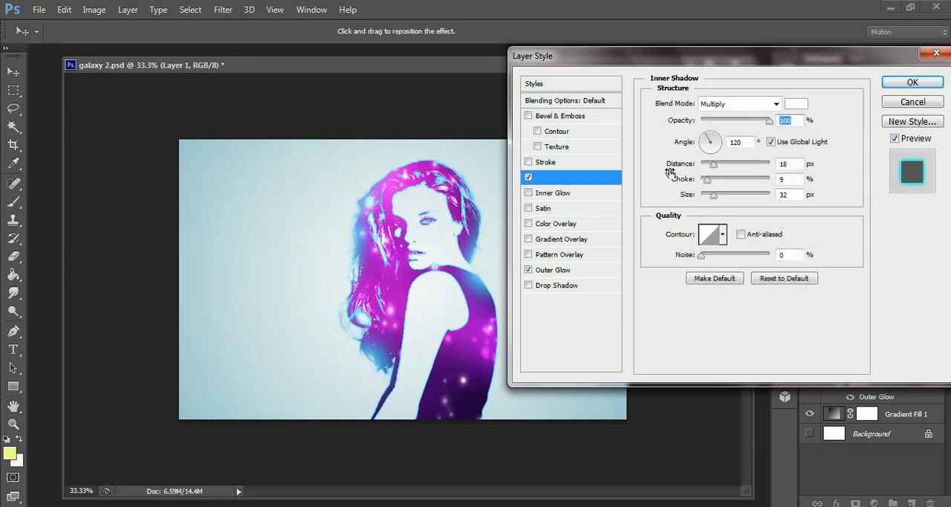
Change the inner shadow's blend mode to Normal and reduce its distance, choke and size to 0
left_click(755, 105)
left_click(715, 117)
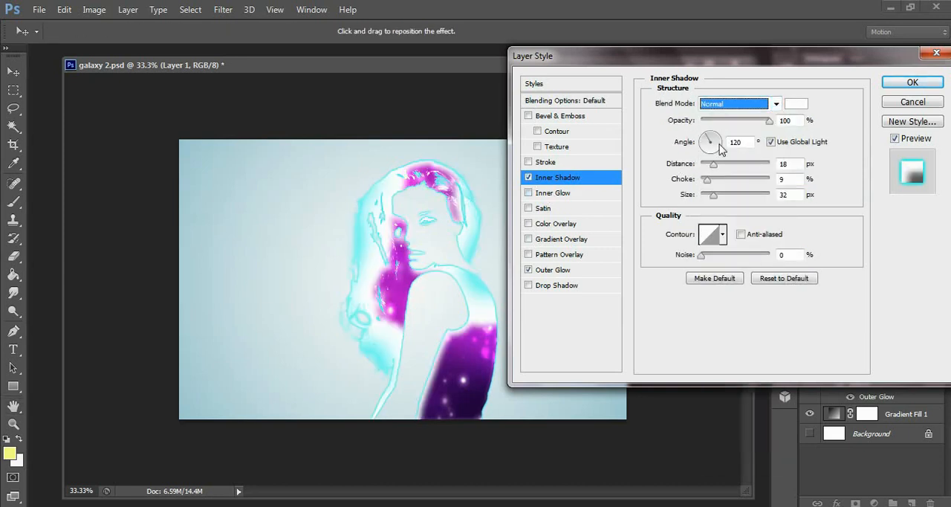
left_click_drag(713, 168, 688, 207)
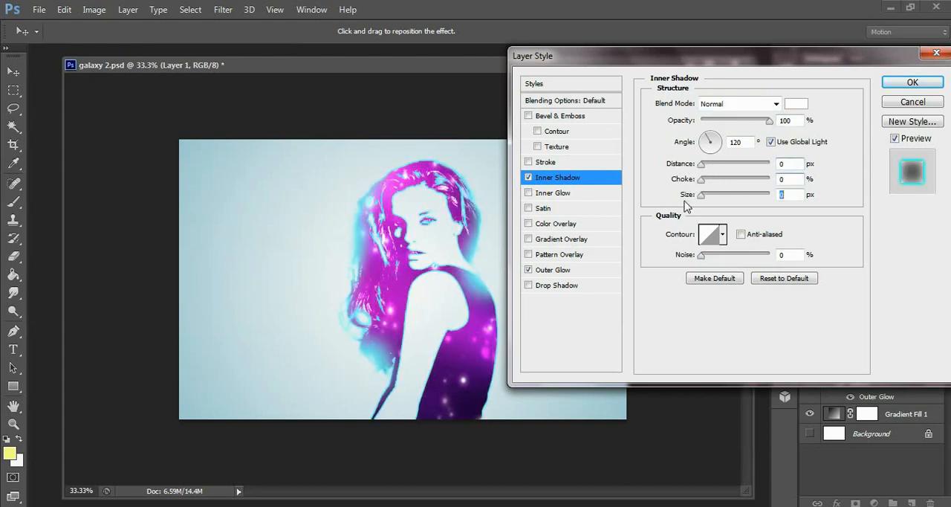
Compare the portrait with and without the inner shadow, leaving the inner shadow switched off
left_click(528, 178)
left_click(528, 178)
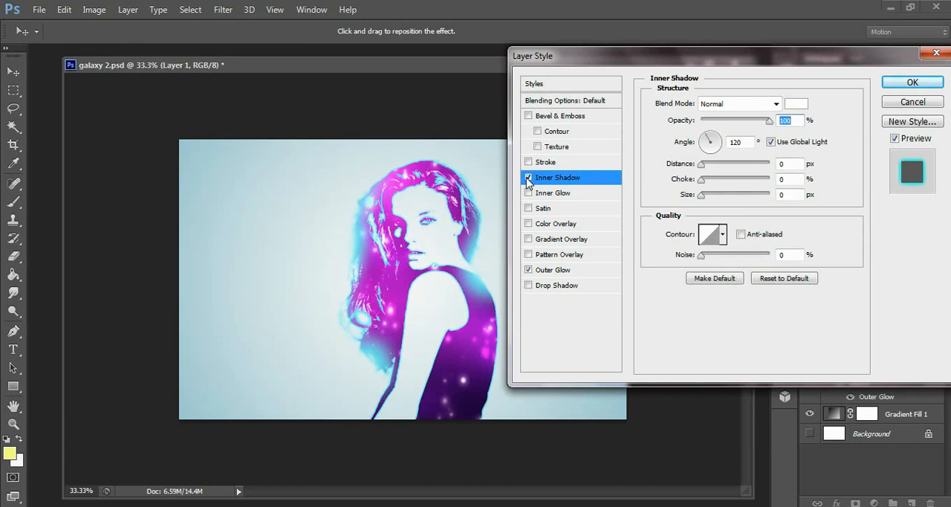
left_click(528, 178)
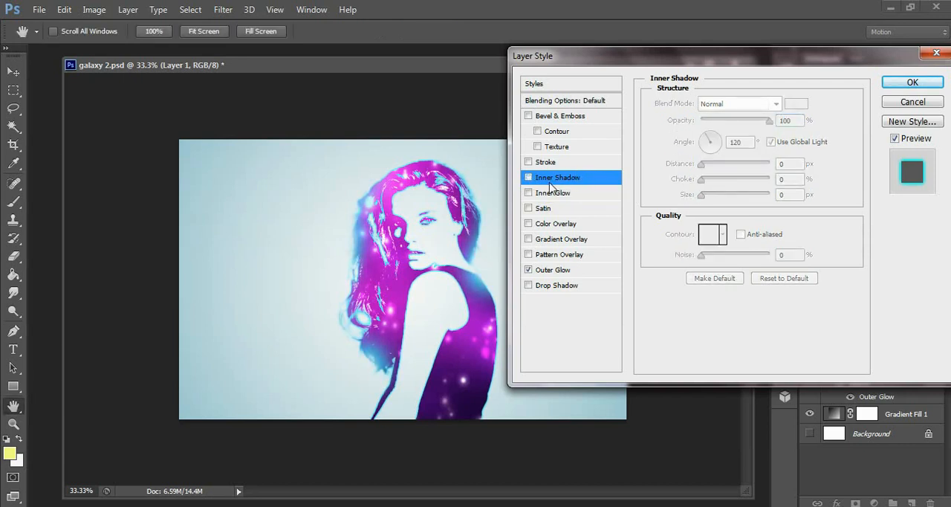
Try a light pink inner glow on Layer 1 with 95% opacity and 0 px size, compare it, and switch it off
left_click(548, 193)
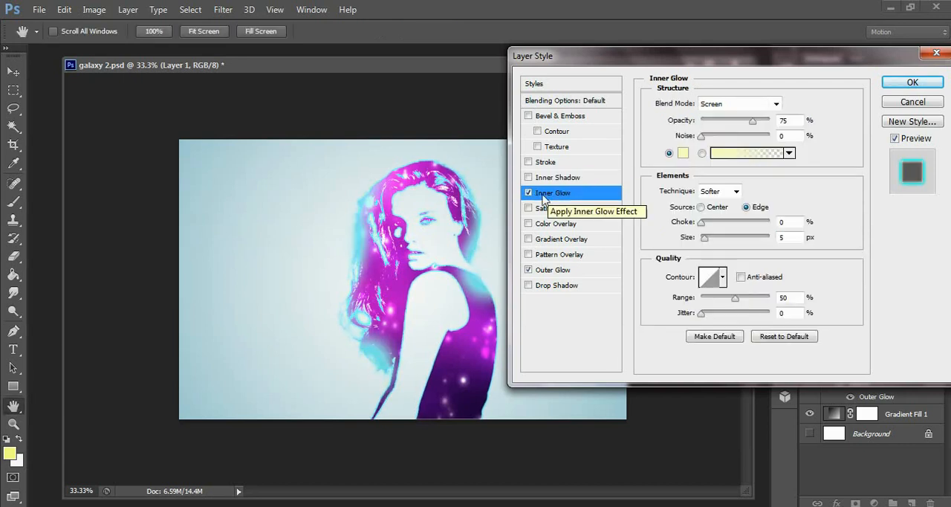
left_click(684, 153)
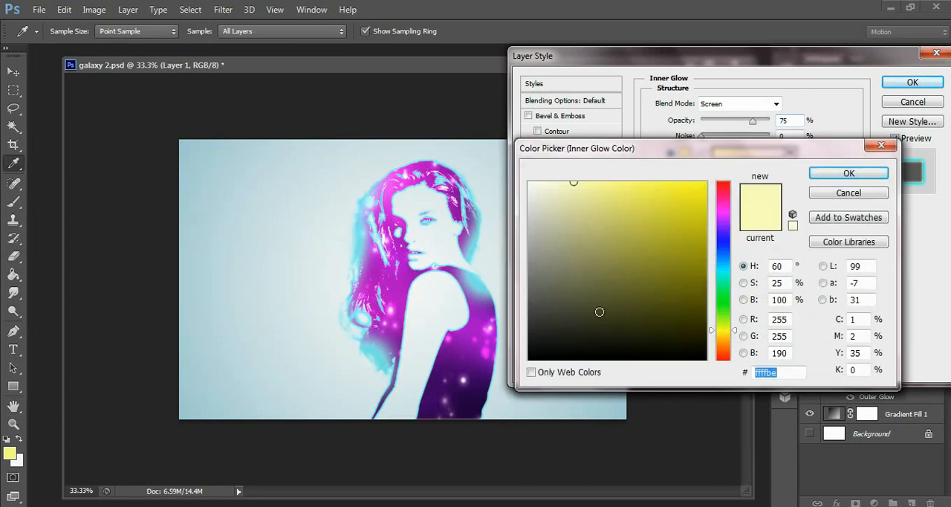
type("9302be")
left_click_drag(608, 209, 578, 182)
left_click(848, 172)
left_click_drag(752, 120, 766, 120)
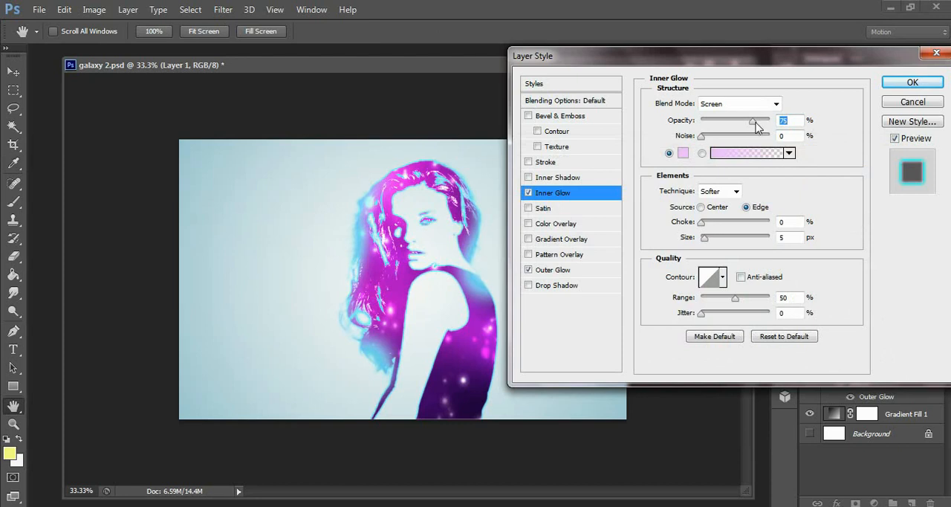
left_click_drag(706, 238, 698, 248)
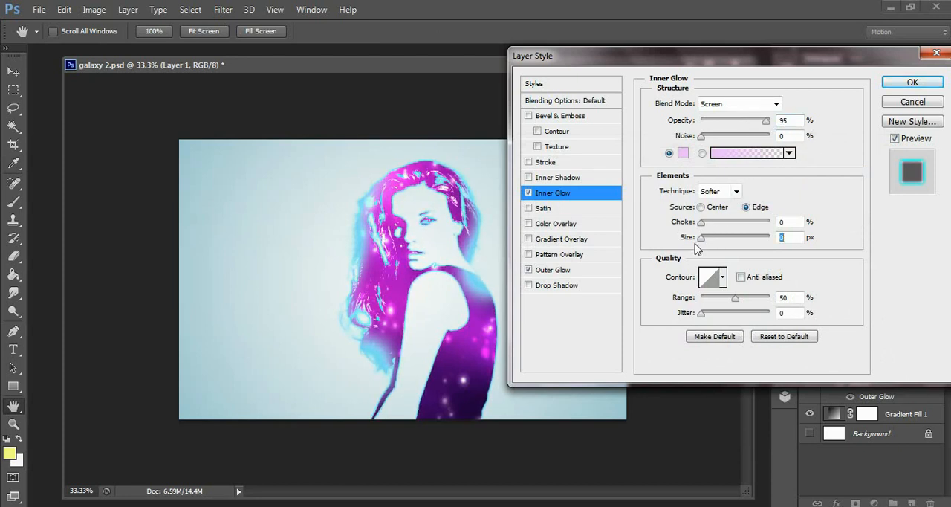
left_click(529, 193)
left_click(529, 193)
left_click(529, 193)
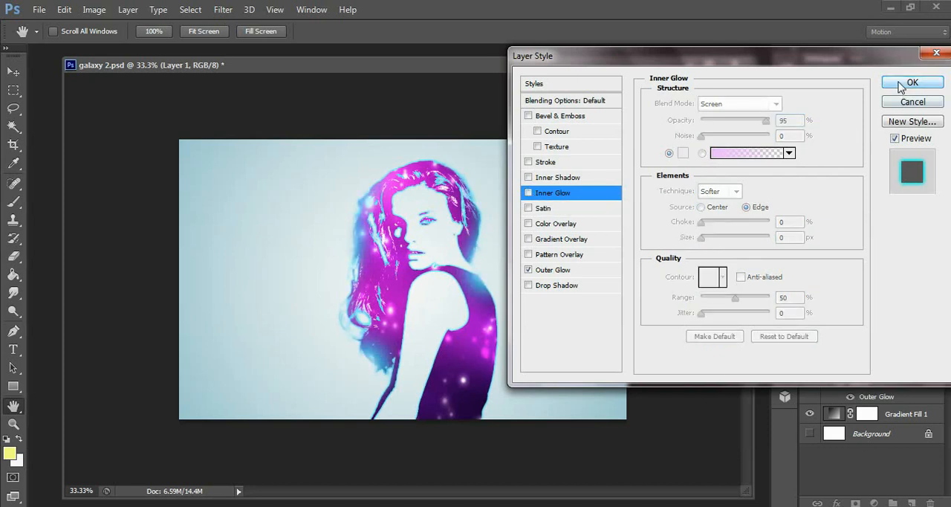
Add a drop shadow to Layer 1, lower its opacity, adjust its size and compare the image with it on and off
left_click(528, 285)
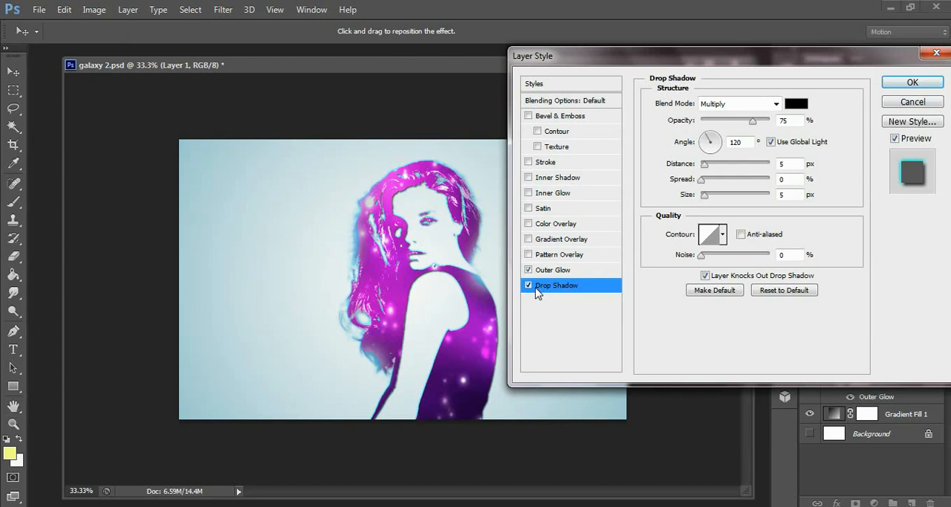
left_click_drag(730, 120, 710, 120)
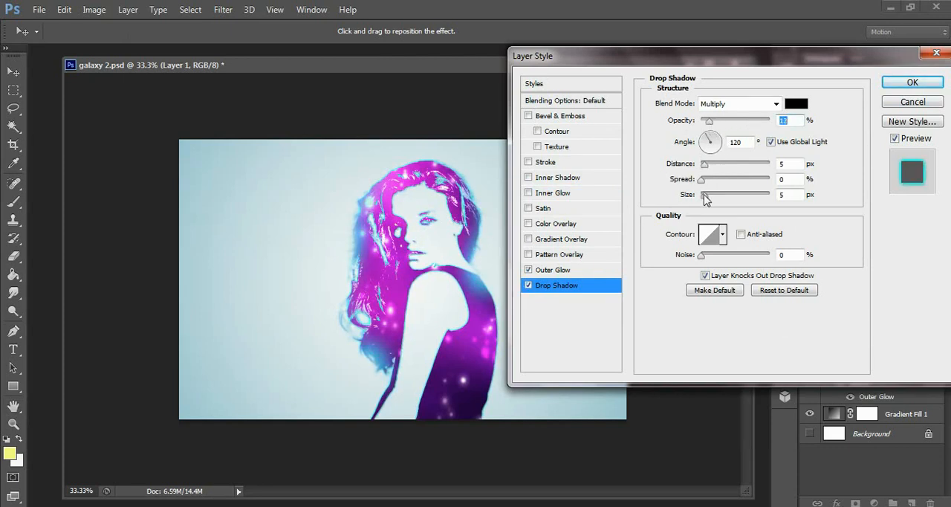
left_click_drag(704, 196, 707, 196)
left_click(529, 286)
left_click(528, 287)
left_click(528, 286)
left_click(528, 286)
Set the drop shadow's opacity to 17%, distance 3 px, spread 5% and size 5 px, and apply the layer style
left_click_drag(709, 121, 711, 121)
left_click_drag(706, 163, 703, 164)
left_click_drag(706, 194, 704, 179)
left_click(529, 288)
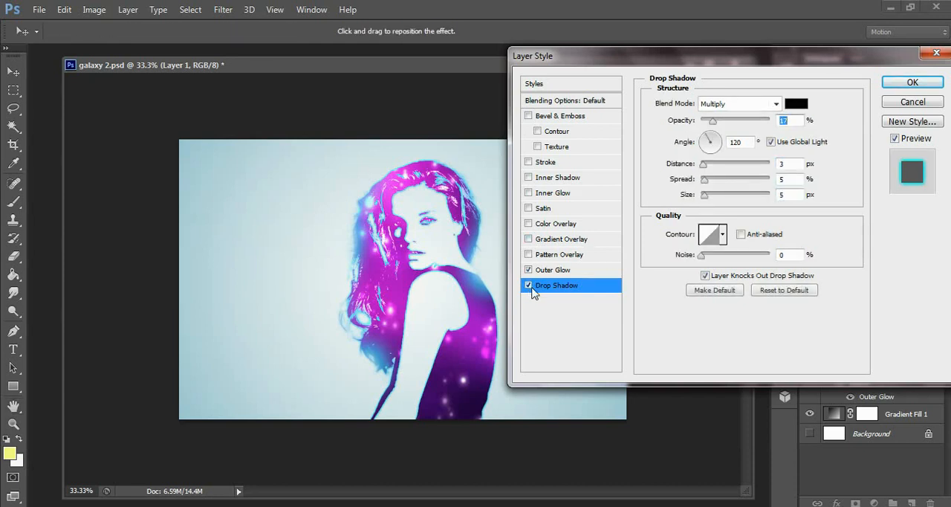
left_click(890, 85)
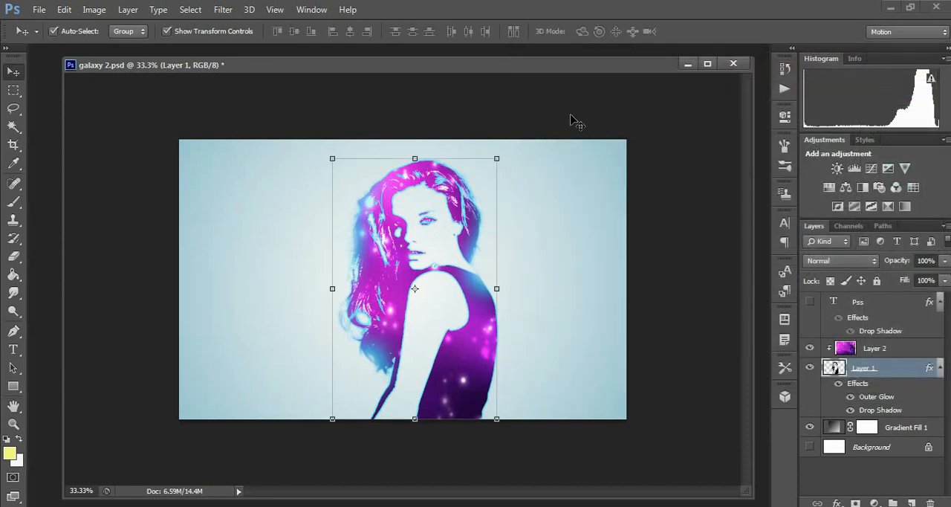
Make the Pss text layer visible, discard the accidental text transform and deselect the layer
left_click(847, 301)
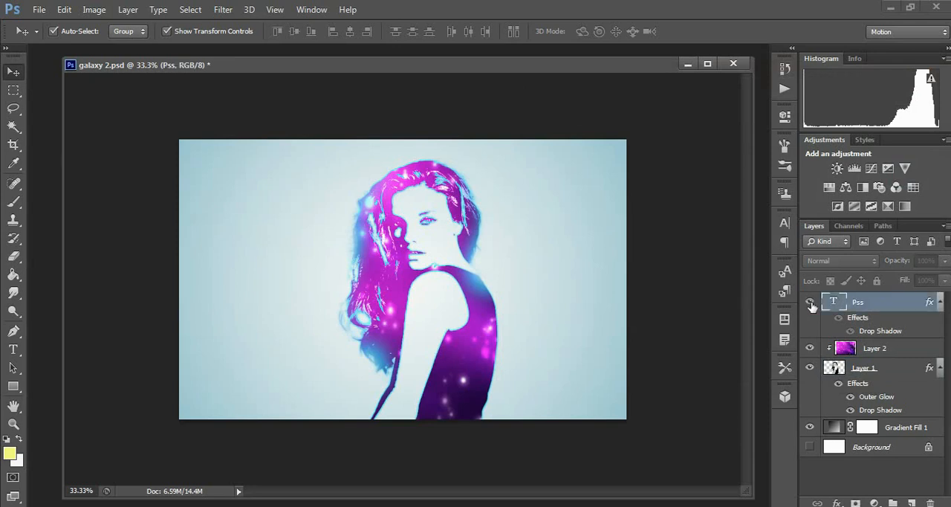
left_click(809, 302)
left_click_drag(304, 269, 311, 288)
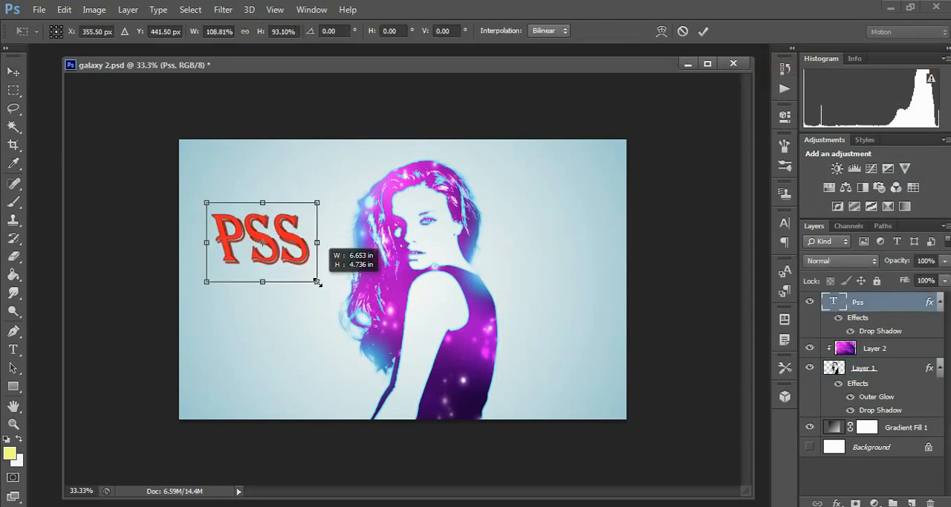
left_click(683, 32)
left_click(696, 201)
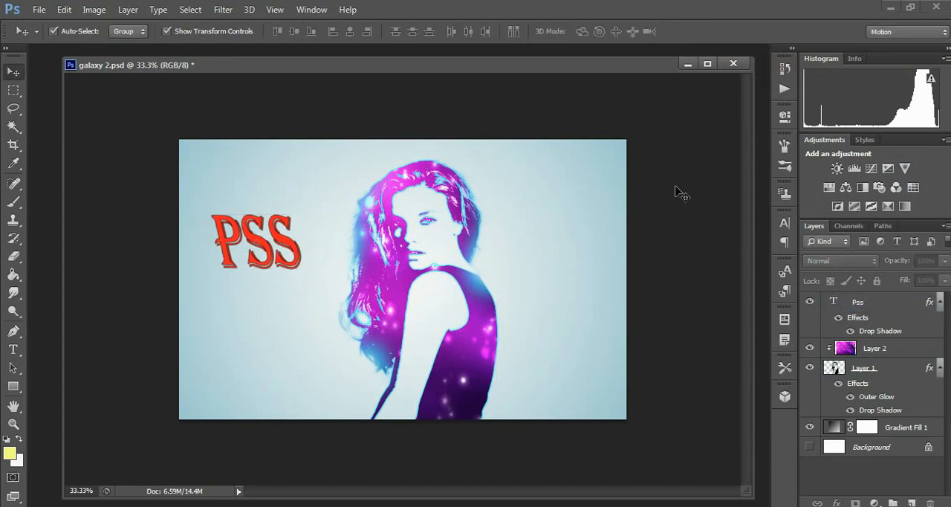
key("ctrl+plus")
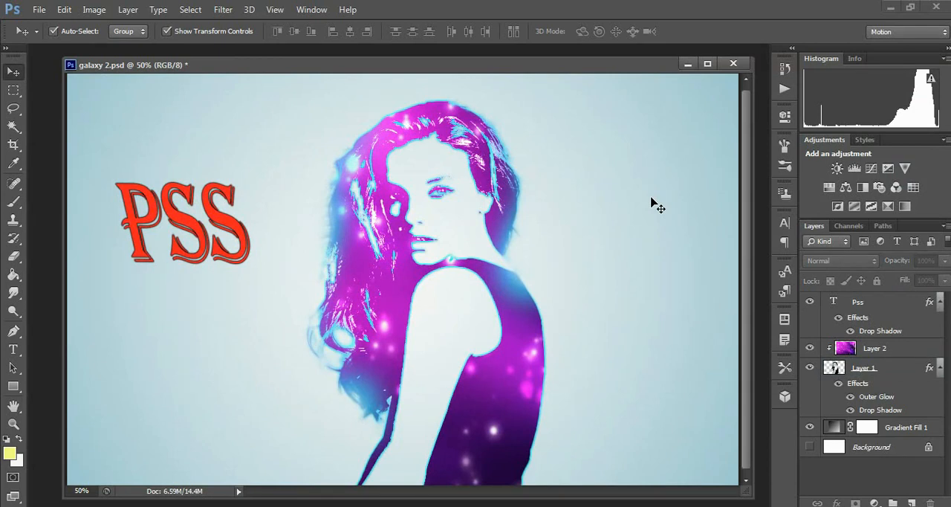
Switch to the Notepad file 3 mar 2, highlight the tutorial title, channel name and SUBSCRIBE,LIKE,SHARE text, and return to Photoshop
key("alt+Tab")
left_click(595, 164)
left_click_drag(343, 358, 553, 357)
left_click(553, 357)
left_click_drag(211, 381, 783, 383)
left_click(710, 381)
left_click(726, 416)
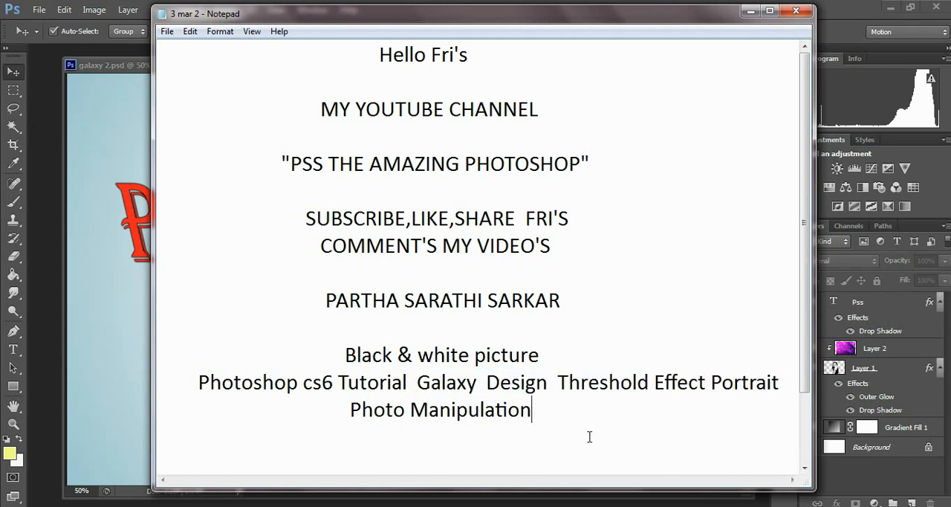
left_click_drag(290, 165, 578, 178)
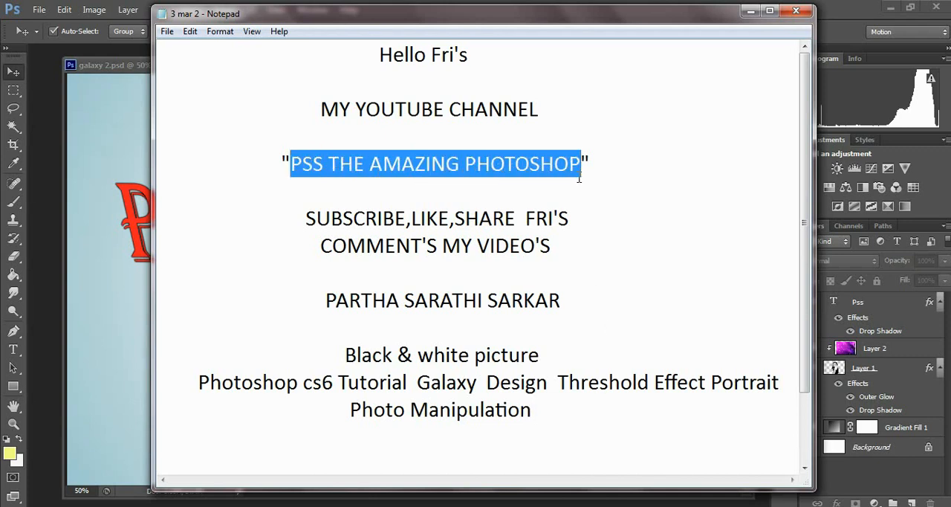
left_click_drag(306, 218, 516, 213)
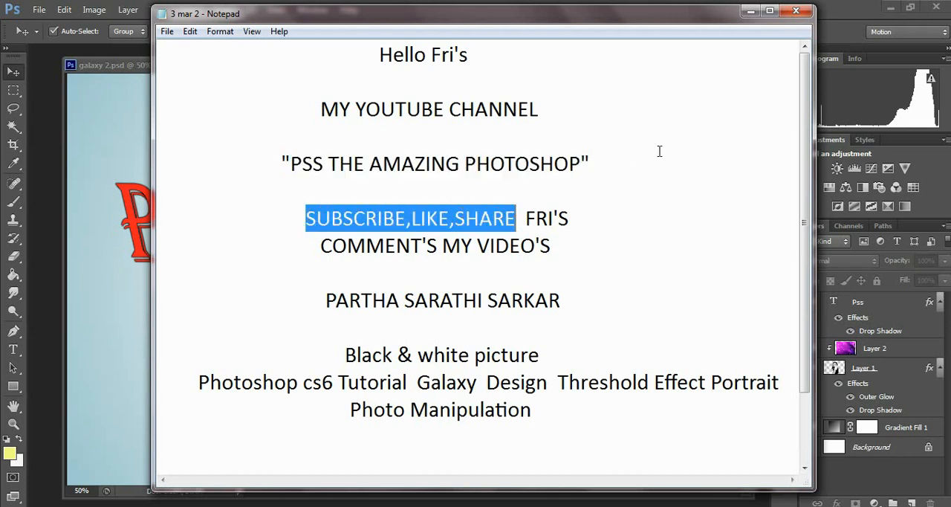
left_click(750, 10)
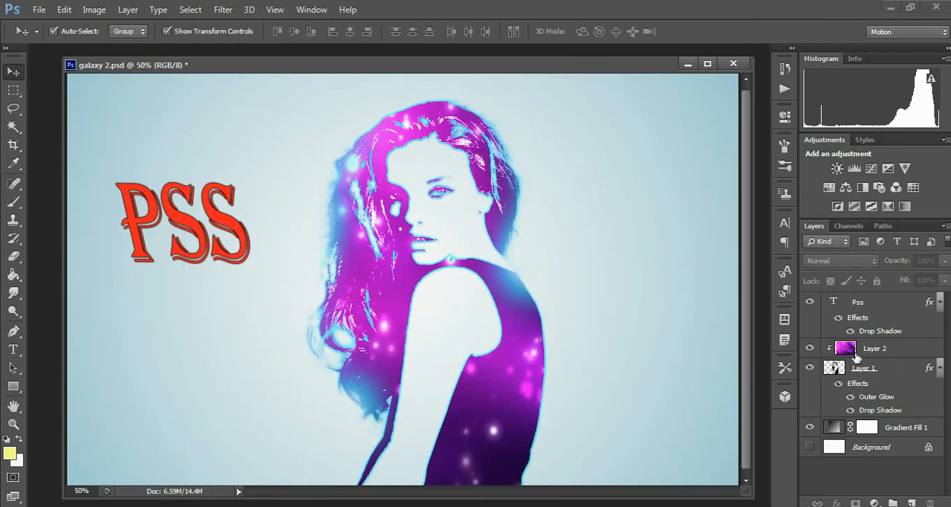
Try a Brightness/Contrast adjustment layer with brightness -7 and contrast -6, and delete it
left_click(837, 169)
left_click_drag(690, 189, 688, 189)
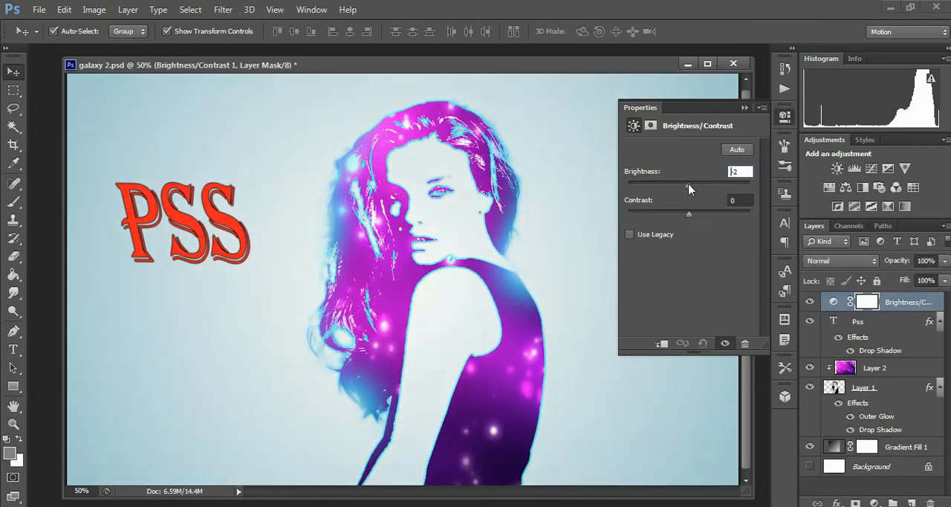
left_click_drag(712, 219, 682, 221)
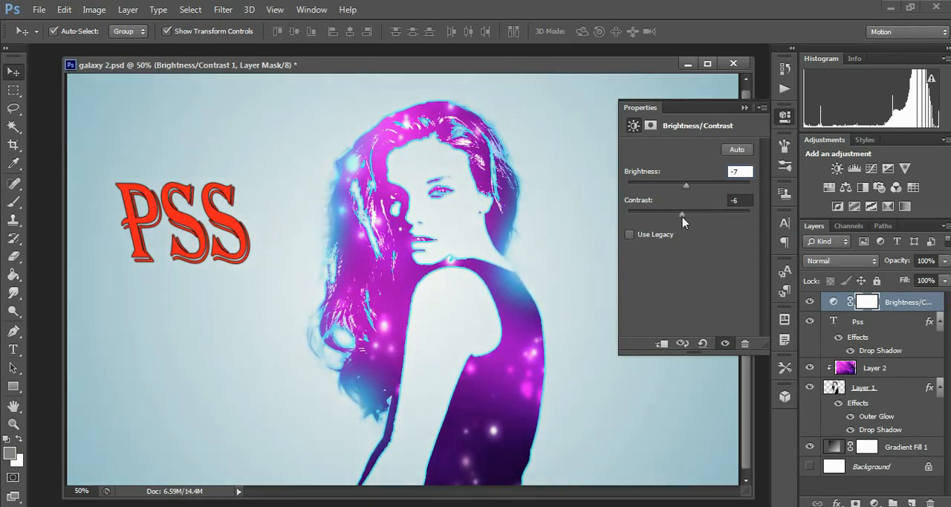
left_click(745, 107)
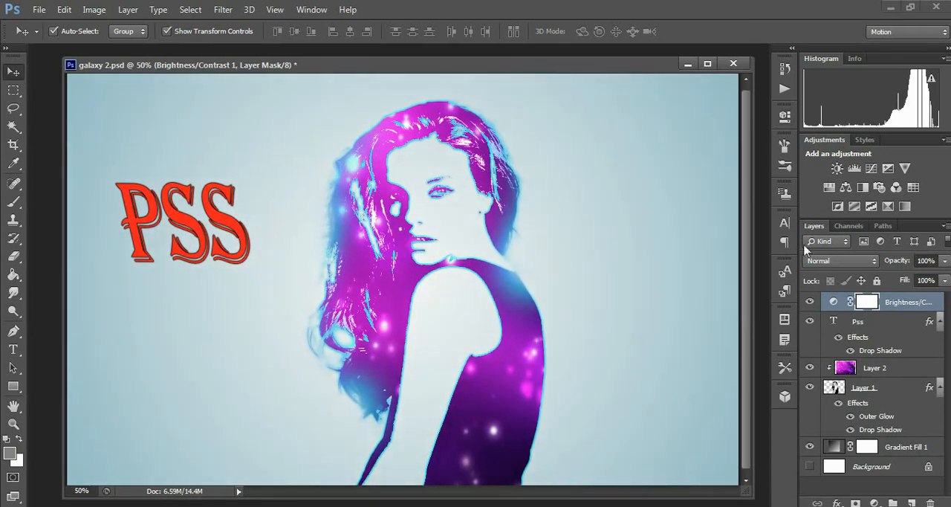
left_click(808, 301)
key("Delete")
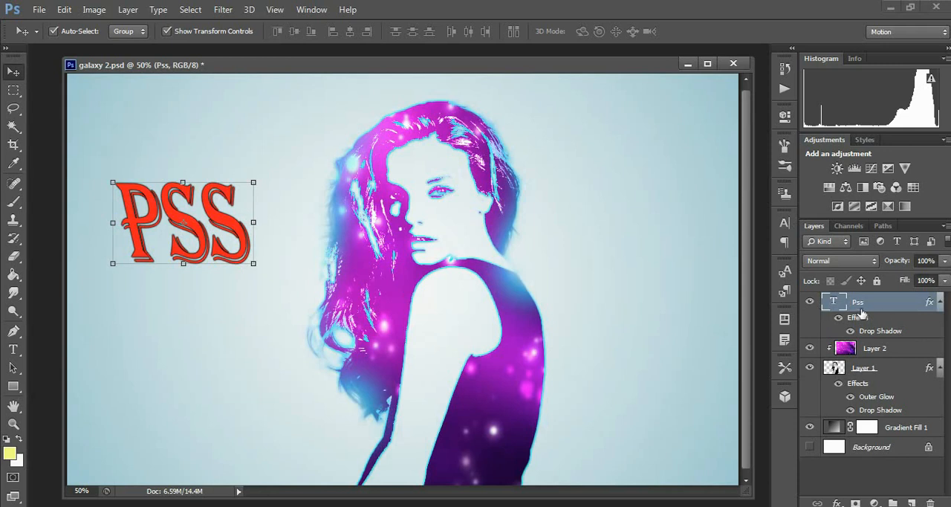
Add a Color Balance adjustment layer with midtones at +28 cyan–red and -26 magenta–green, moving yellow–blue towards blue
left_click(845, 188)
left_click_drag(671, 182, 663, 238)
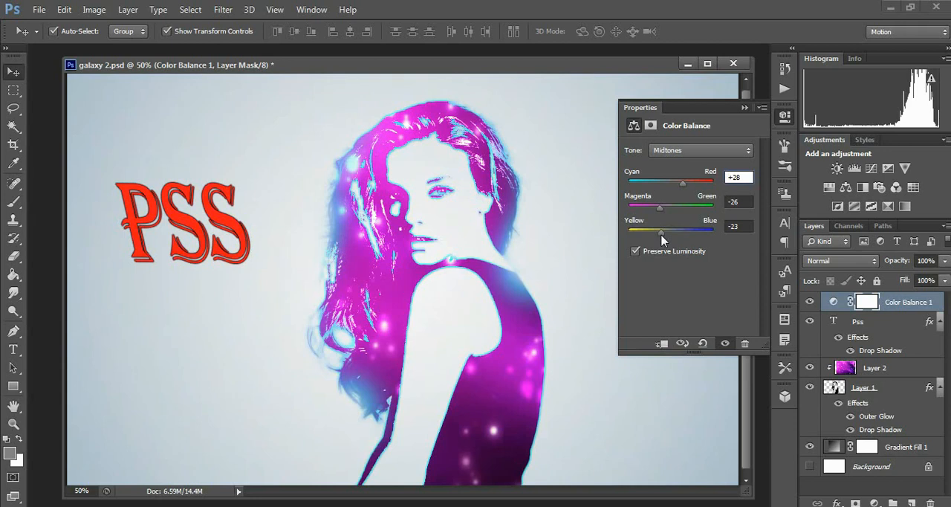
key("ctrl+minus")
left_click_drag(662, 233, 682, 234)
Adjust the Color Balance layer's other tones, setting the highlights to -20 cyan–red, -3 magenta–green and -3 yellow–blue
left_click(696, 153)
left_click(696, 164)
mouse_move(666, 211)
left_mouse_down()
mouse_move(676, 212)
mouse_move(657, 215)
left_mouse_up()
mouse_move(671, 183)
left_mouse_down()
mouse_move(685, 186)
mouse_move(676, 185)
left_mouse_up()
mouse_move(671, 231)
left_mouse_down()
mouse_move(685, 235)
mouse_move(669, 235)
mouse_move(659, 186)
mouse_move(669, 184)
mouse_move(659, 188)
mouse_move(674, 234)
mouse_move(662, 238)
mouse_move(671, 238)
left_mouse_up()
left_click(689, 153)
left_click(682, 188)
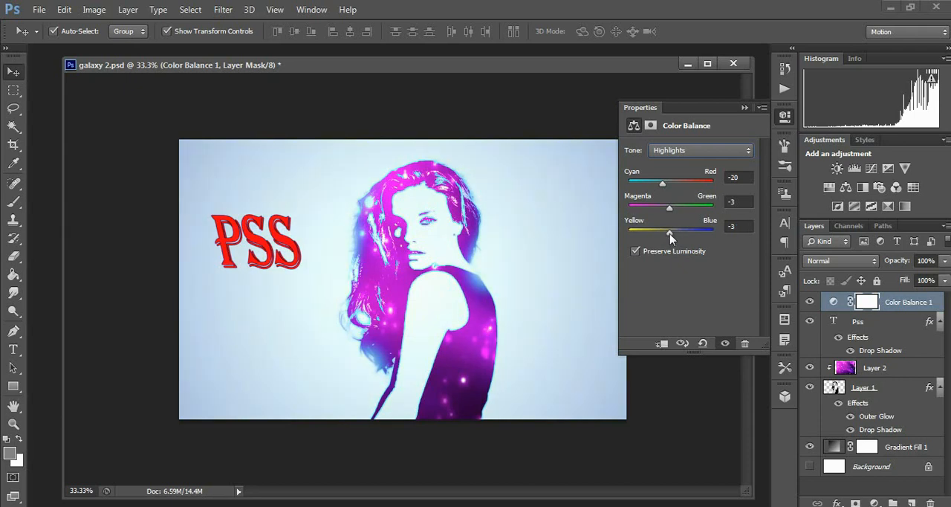
Compare the image with and without the Color Balance adjustment layer, keep it visible and select Layer 1
left_click(744, 108)
left_click(809, 302)
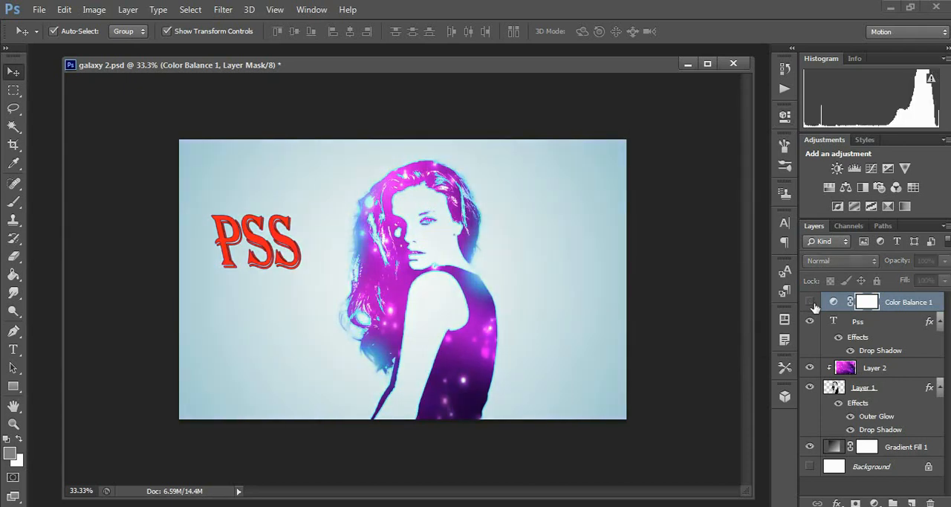
left_click(812, 303)
left_click(843, 392)
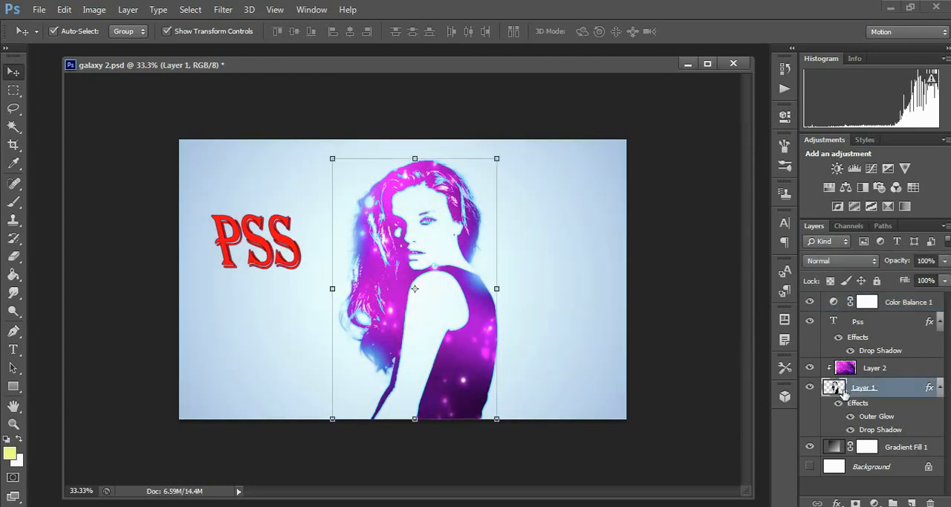
left_click(94, 10)
mouse_move(119, 46)
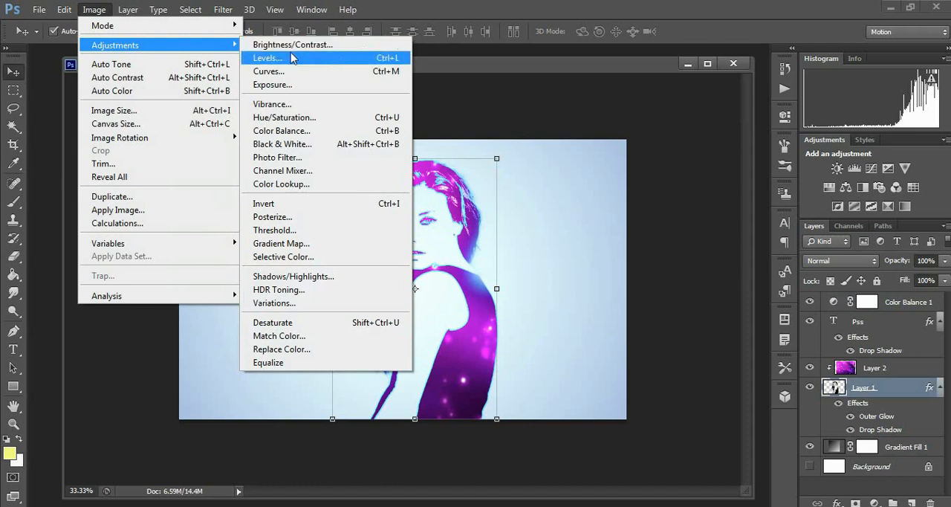
left_click(290, 132)
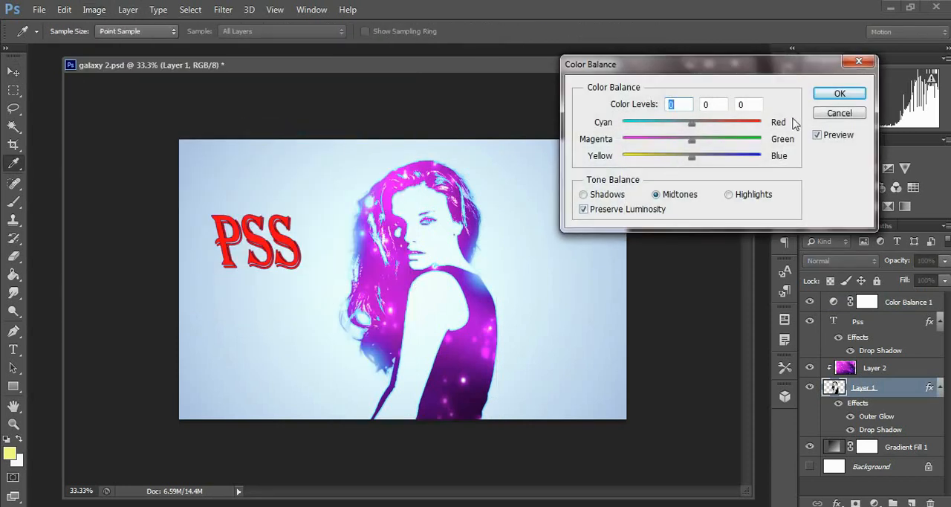
key("Escape")
Apply a Brightness/Contrast adjustment to Layer 1 with brightness 47 and contrast -38
left_click(93, 10)
mouse_move(111, 45)
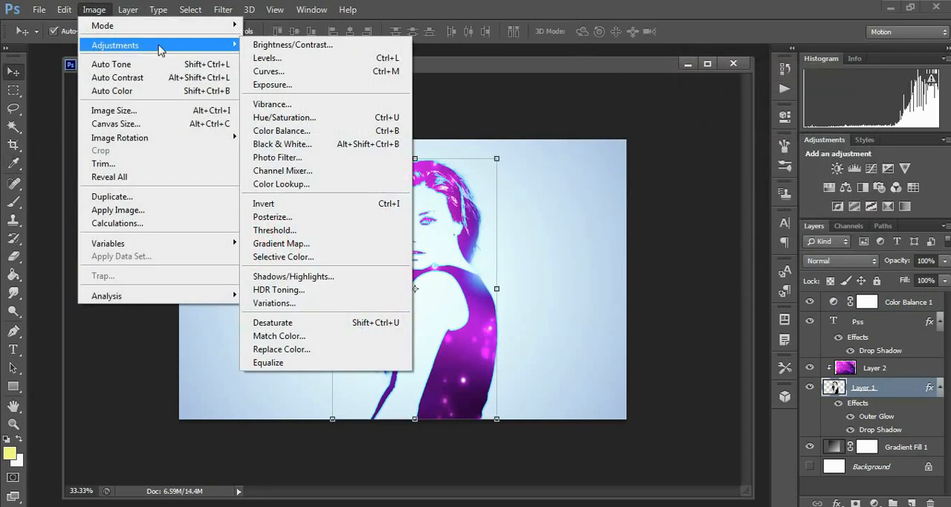
left_click(274, 46)
left_click_drag(691, 165, 710, 166)
left_click_drag(689, 194, 637, 202)
left_click(793, 150)
key("v")
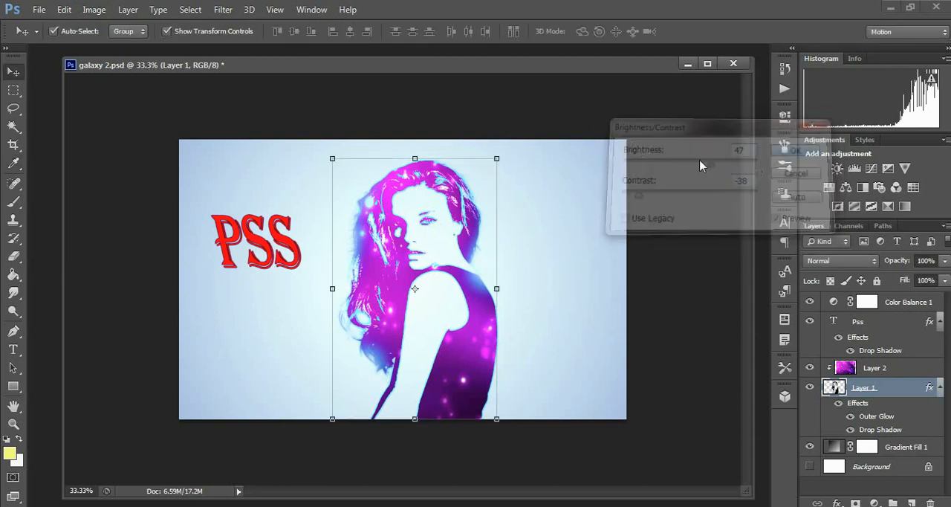
Apply a Color Balance adjustment to Layer 1 with the shadows' colour levels at -14, +11 and -18
left_click(93, 10)
mouse_move(100, 45)
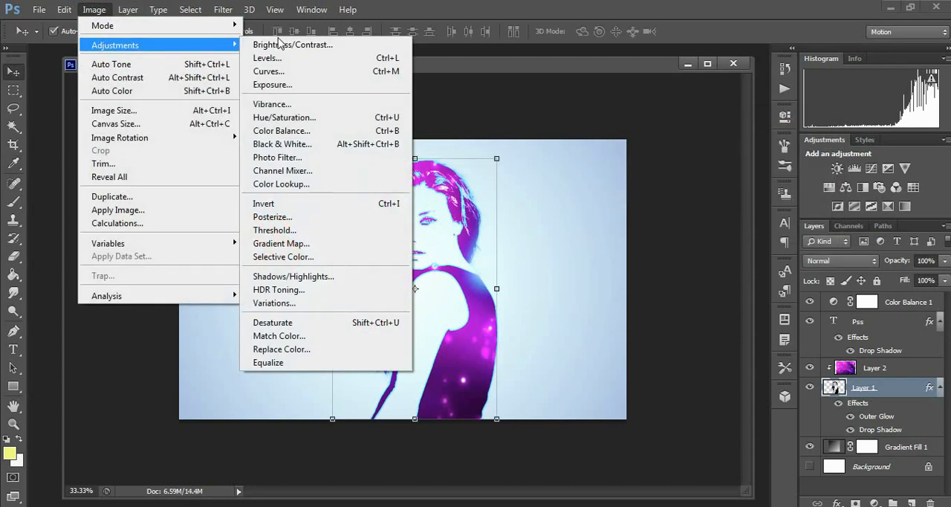
left_click(278, 131)
left_click_drag(692, 123, 679, 157)
left_click(728, 195)
left_click(623, 192)
left_click_drag(690, 122, 700, 141)
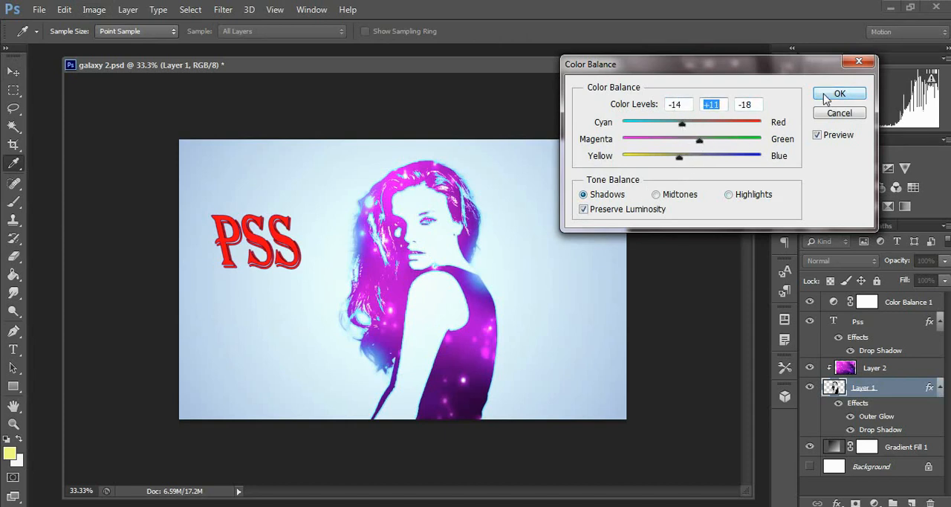
left_click(846, 95)
key("v")
Stretch the woman on Layer 1 slightly wider towards the right, commit the transform and maximize the document window
left_click_drag(498, 287, 505, 288)
left_click(703, 31)
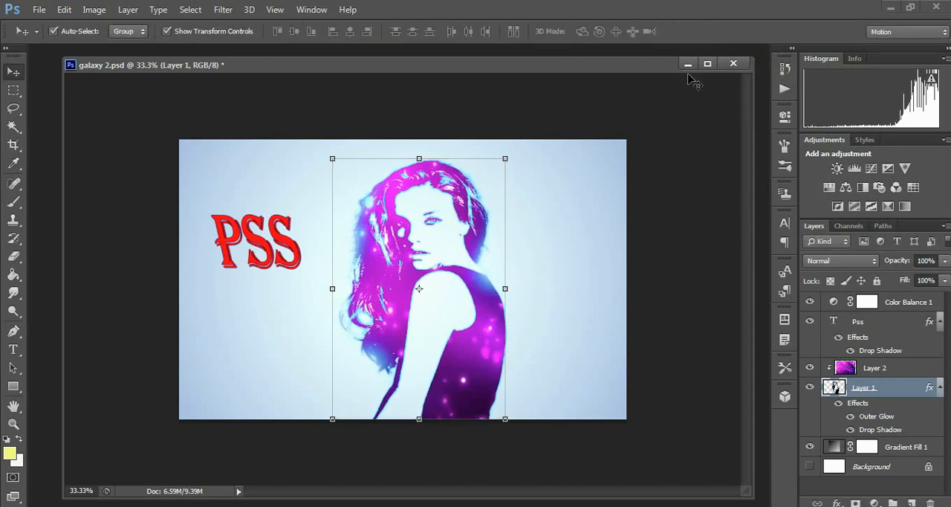
left_click(707, 63)
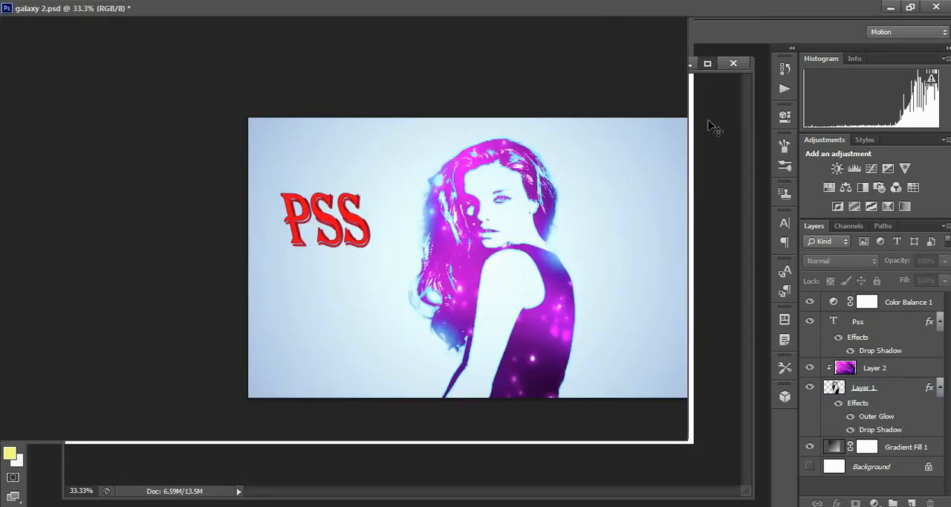
Inspect the finished portrait at 66.67% zoom and settle on a 50% view showing the whole image
key("ctrl+plus")
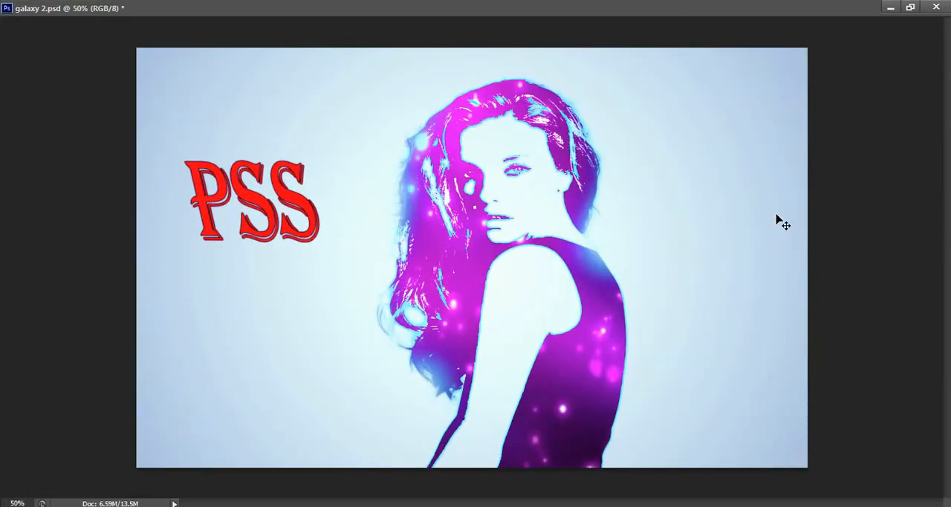
key("ctrl+plus")
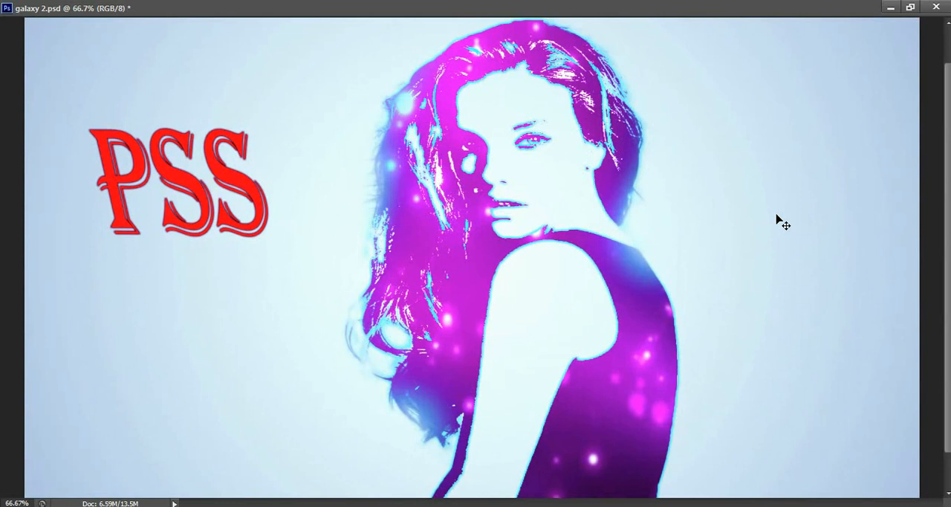
key("ctrl+minus")
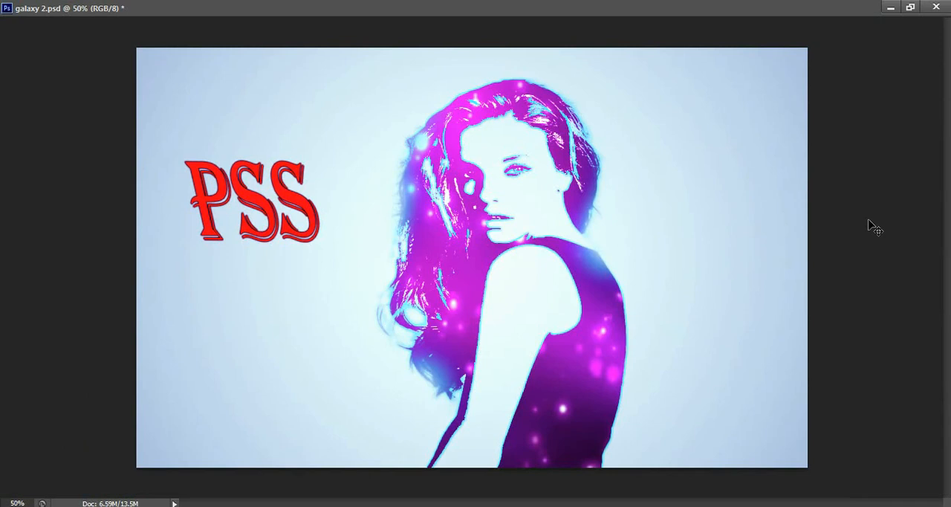
Switch to the "3 mar 2" Notepad file, highlight "Galaxy Design Threshold Effect Portrait" and clear the selection
left_click(380, 506)
left_click(512, 386)
left_click_drag(421, 388, 783, 385)
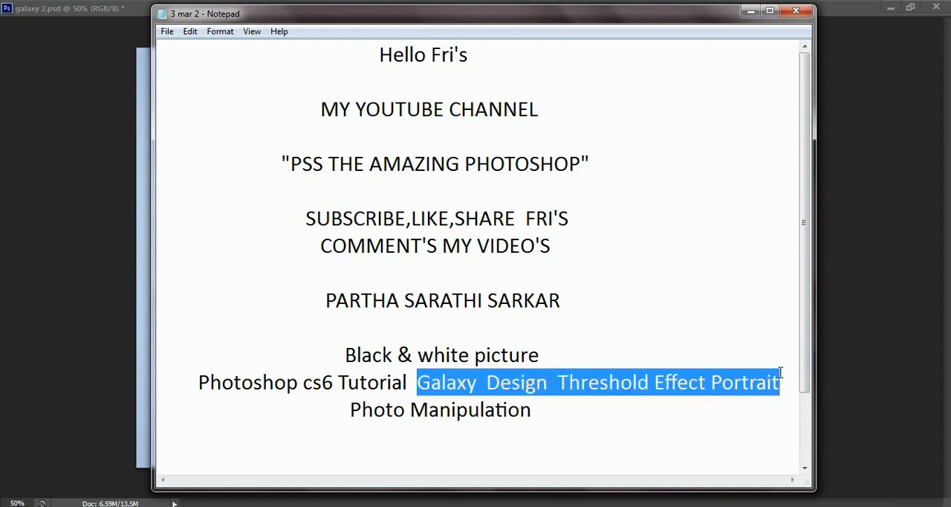
left_click(790, 349)
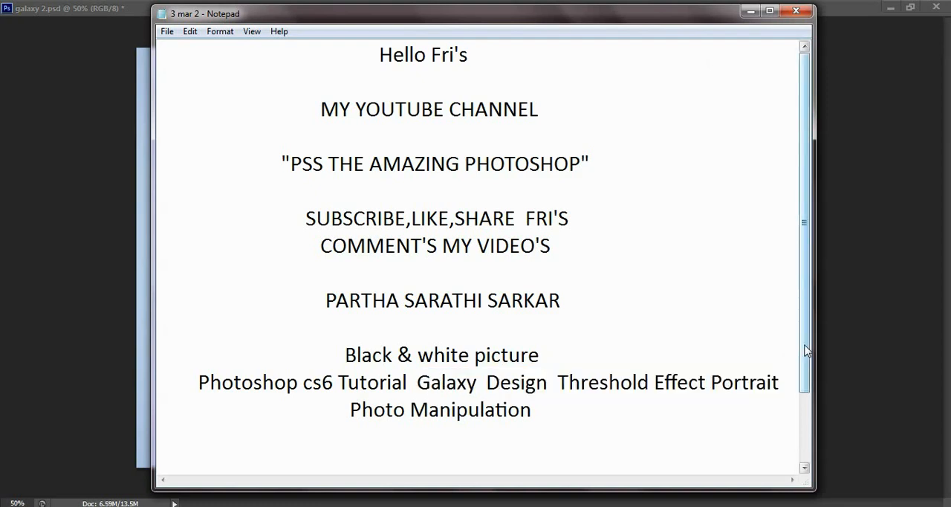
Highlight the closing line "THANK YOU FOR WATCHING" in the note and minimize Notepad to return to Photoshop
scroll(806, 350, "down", 1)
left_click(296, 436)
left_click_drag(335, 436, 591, 437)
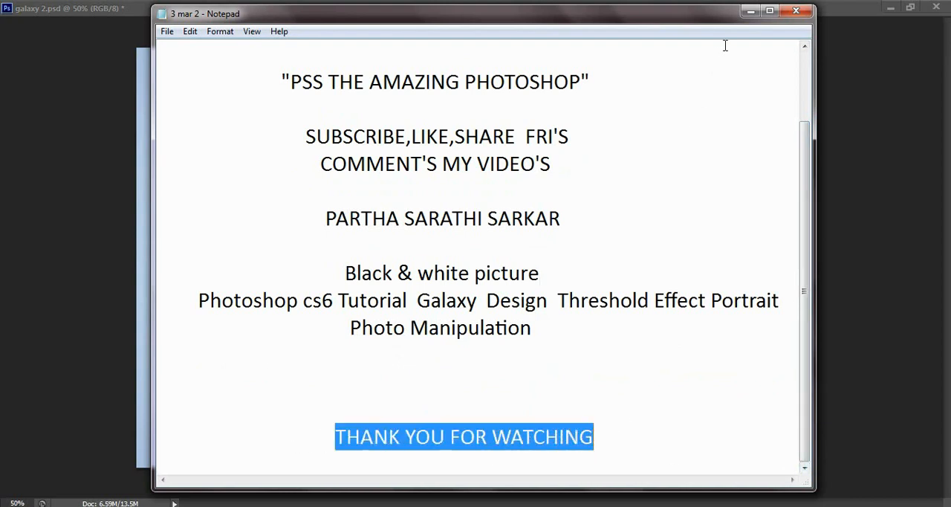
left_click(749, 12)
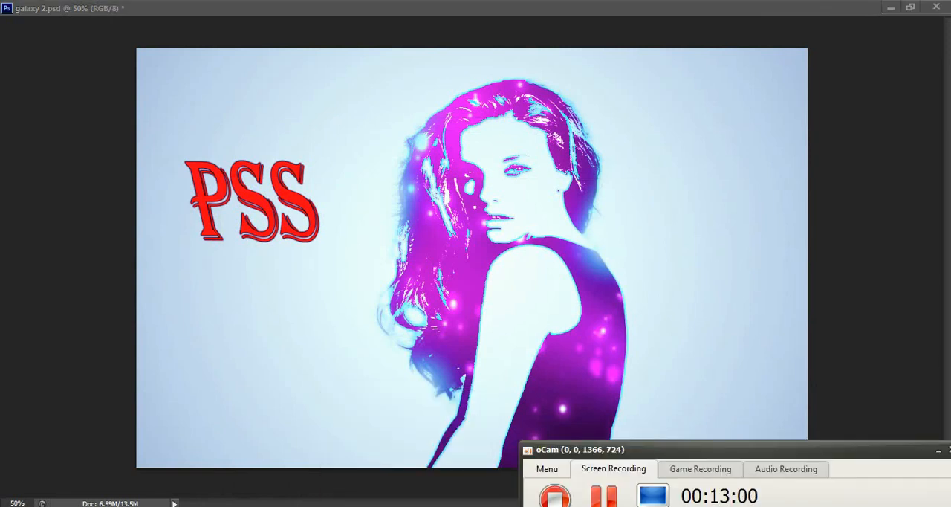
left_click_drag(678, 462, 764, 486)
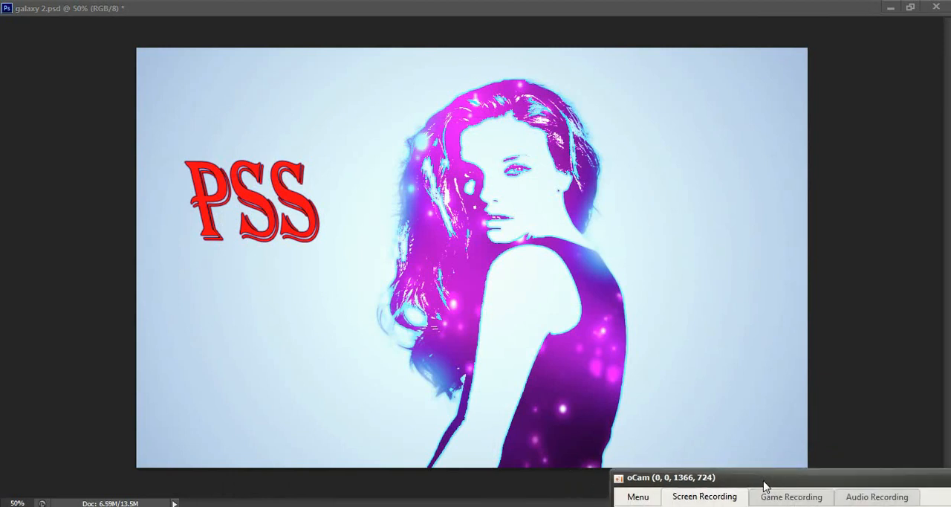